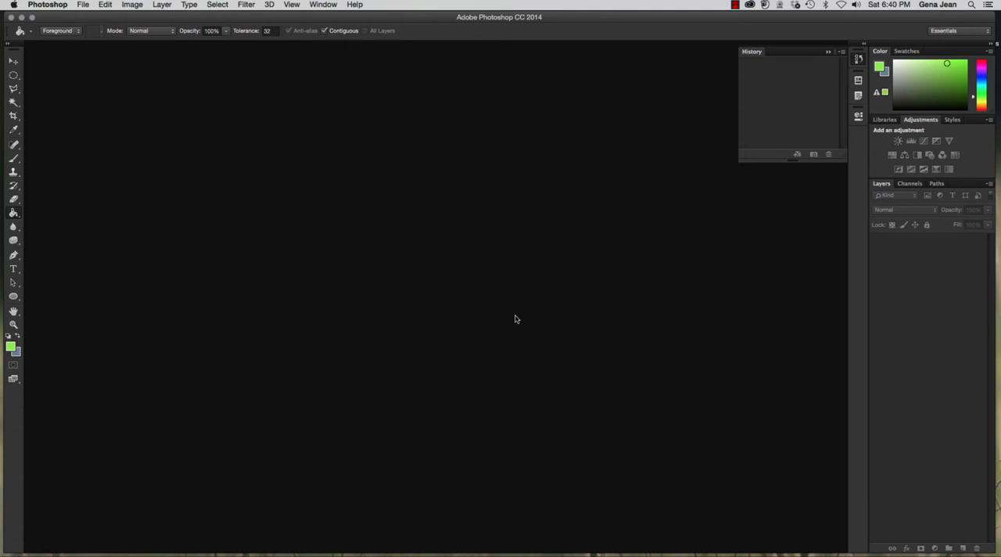
- Browse in Adobe Bridge and open giraffe.jpg from the Chapter4 folder
click(83, 5)
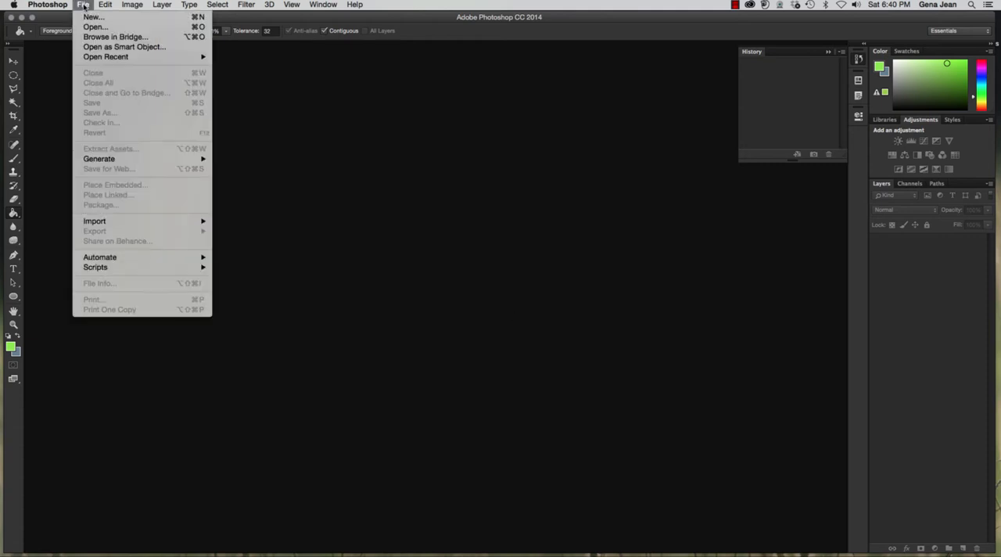
click(92, 37)
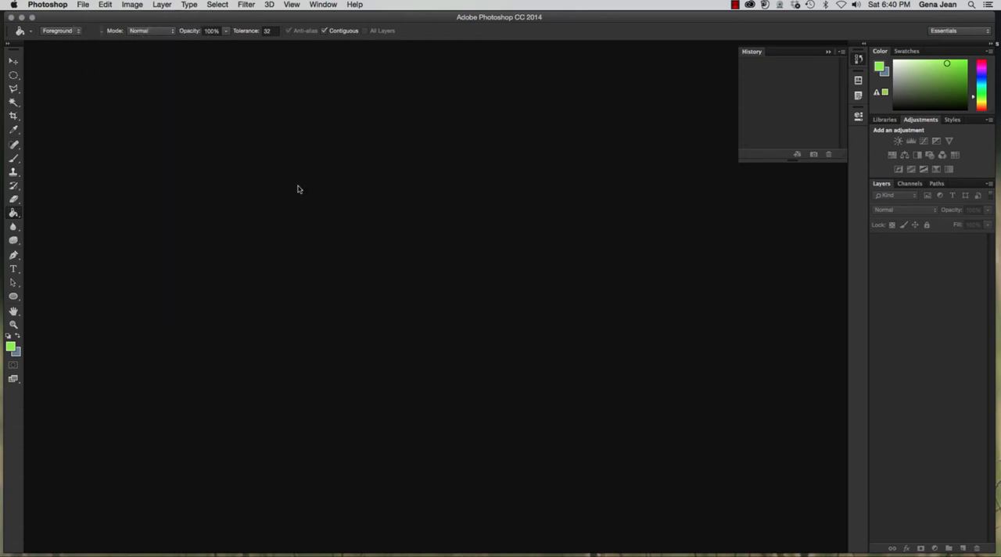
click(573, 338)
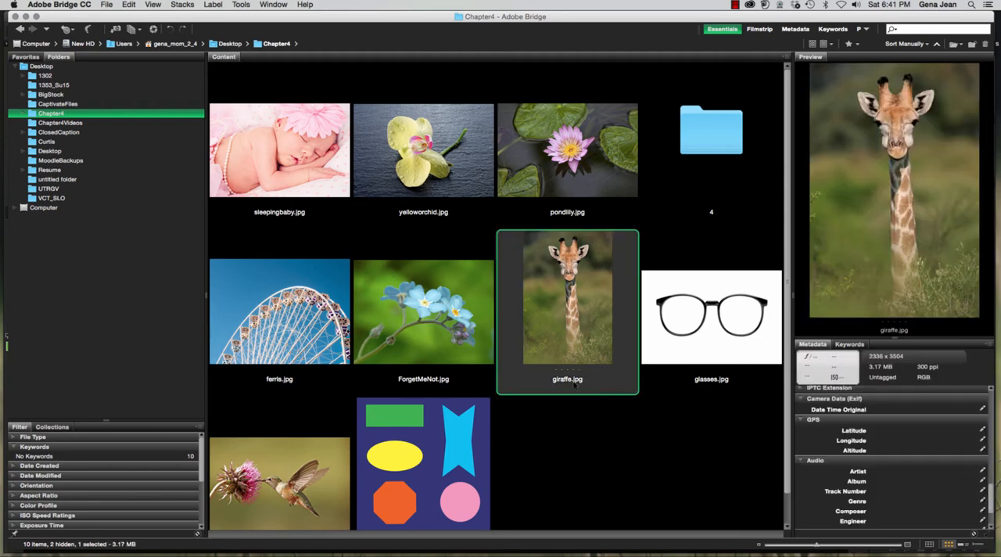
double_click(565, 339)
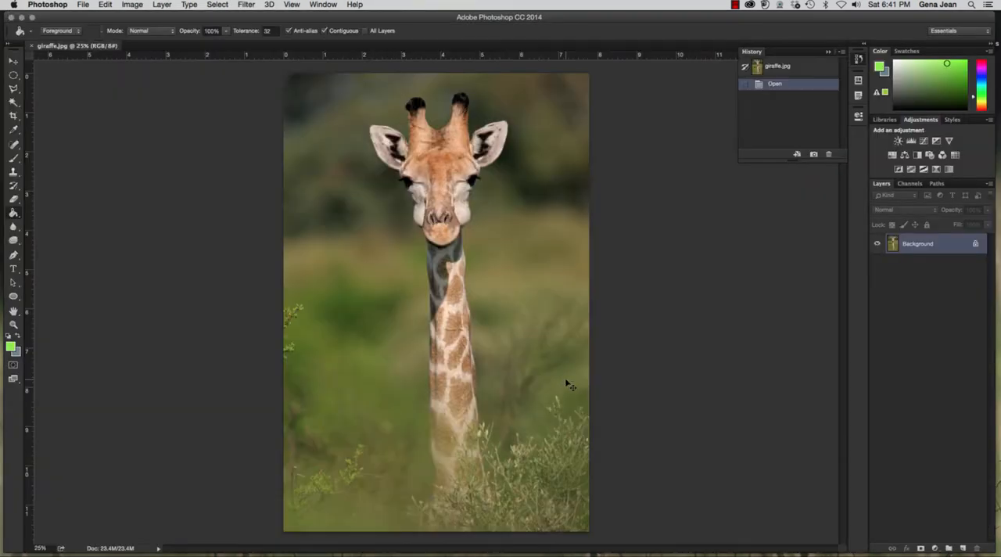
- Duplicate the Background layer and name the copy Giraffe
key(super+j)
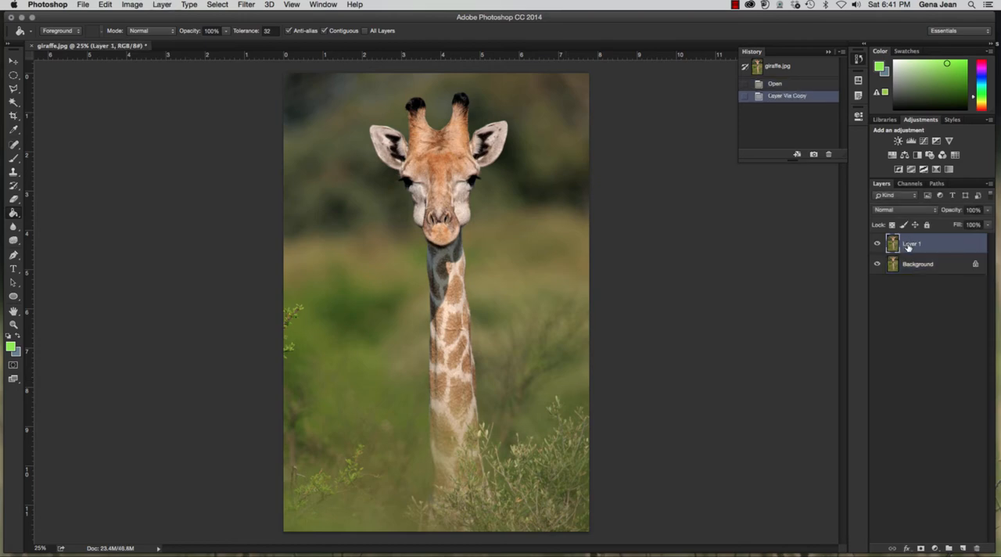
double_click(910, 244)
text(Giraffe)
key(Return)
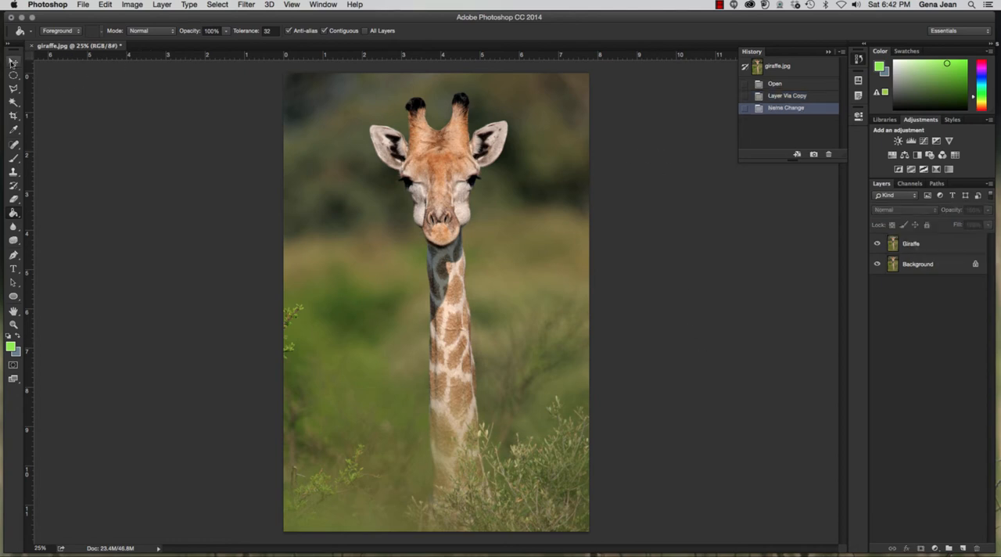
- Start a Focus Area selection on the Giraffe layer
click(13, 61)
click(212, 6)
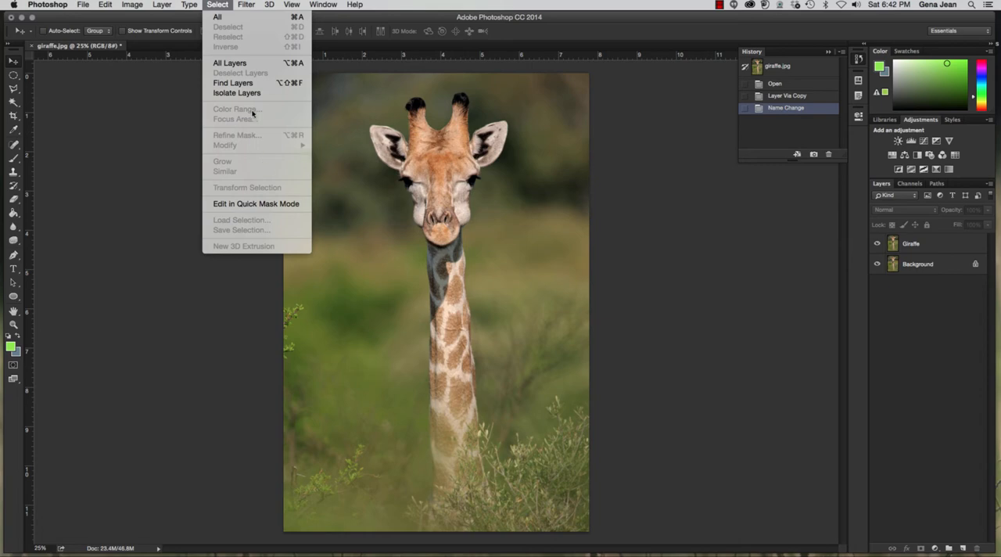
mouse_move(234, 11)
click(926, 244)
click(923, 245)
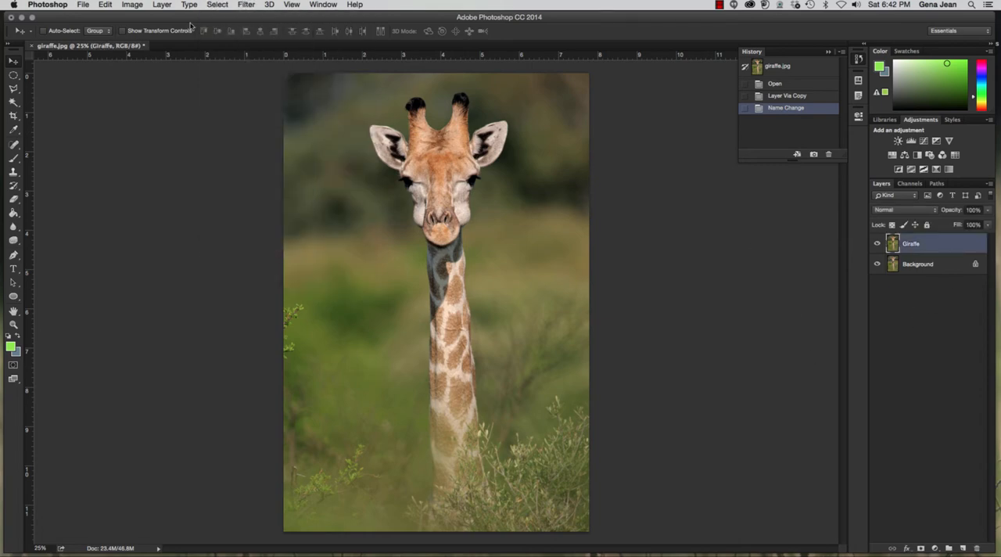
click(210, 6)
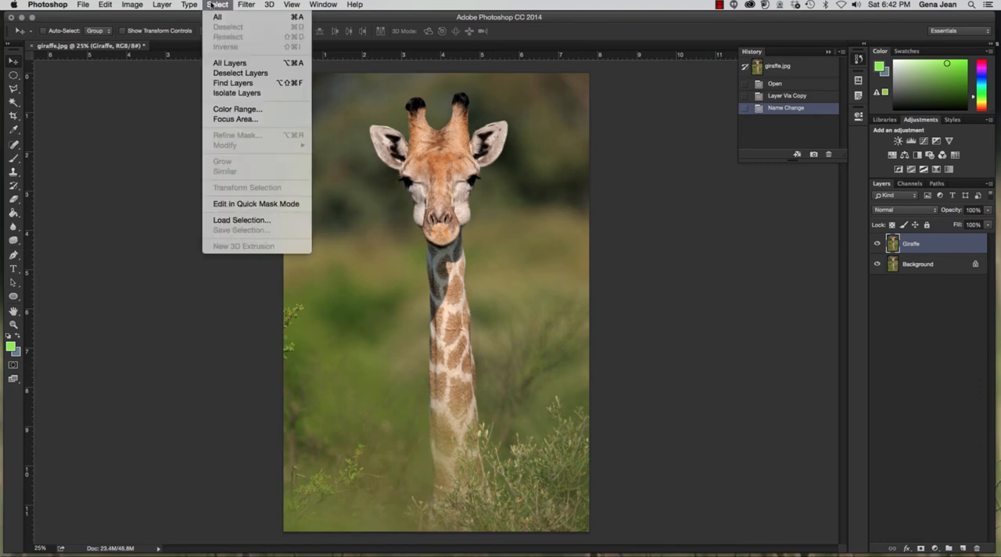
click(228, 119)
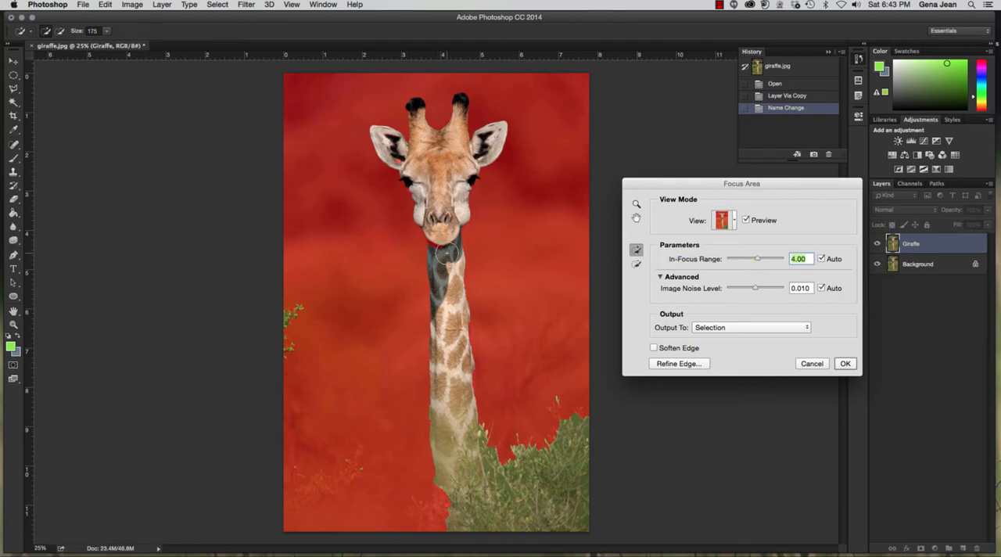
- Reduce the Focus Area brush to size 70, then add and subtract along the left edge of the lower neck
key(bracketleft)
key(bracketleft)
key(bracketleft)
key(bracketleft)
key(bracketleft)
click(435, 415)
drag(435, 378, 438, 378)
click(637, 266)
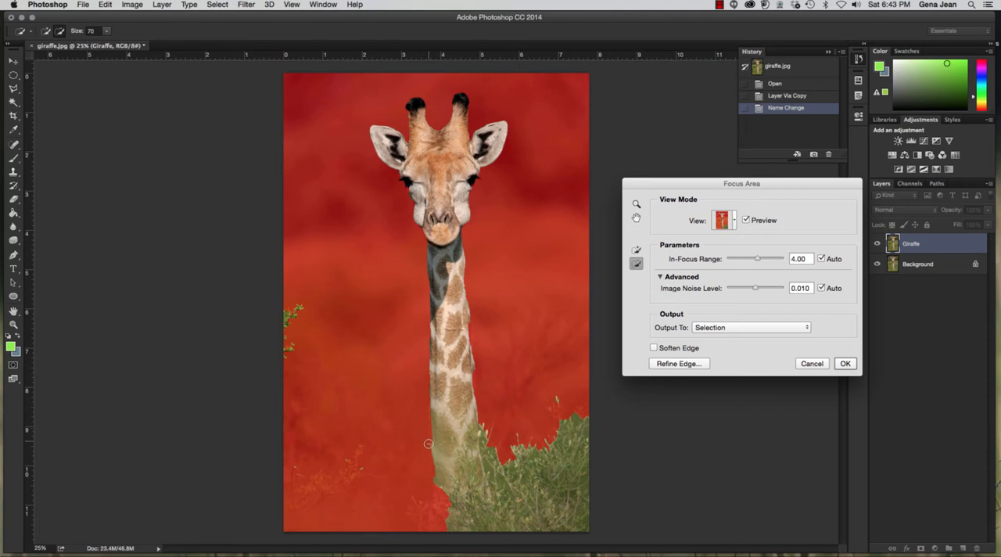
drag(432, 491, 432, 403)
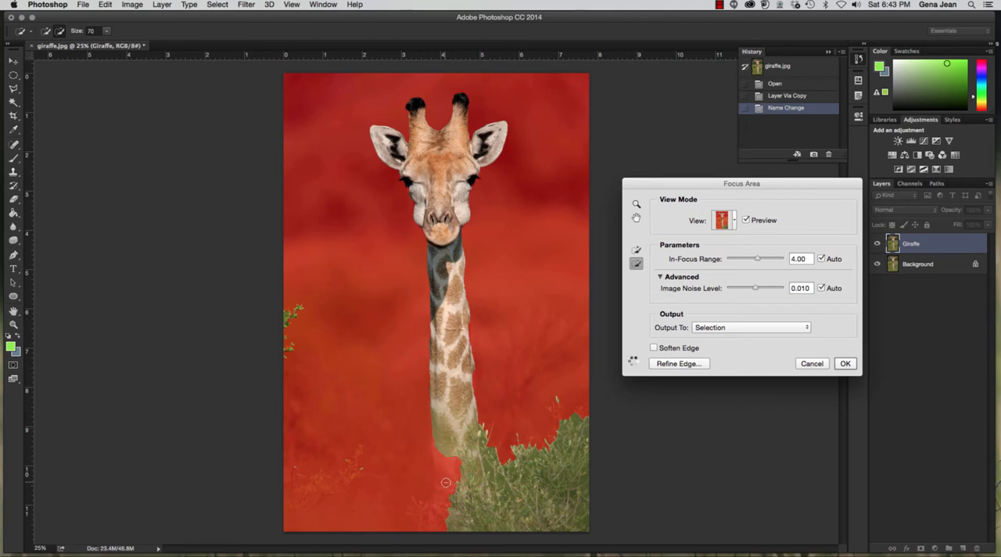
- Add the lower neck and its right edge back into the focus selection
click(636, 250)
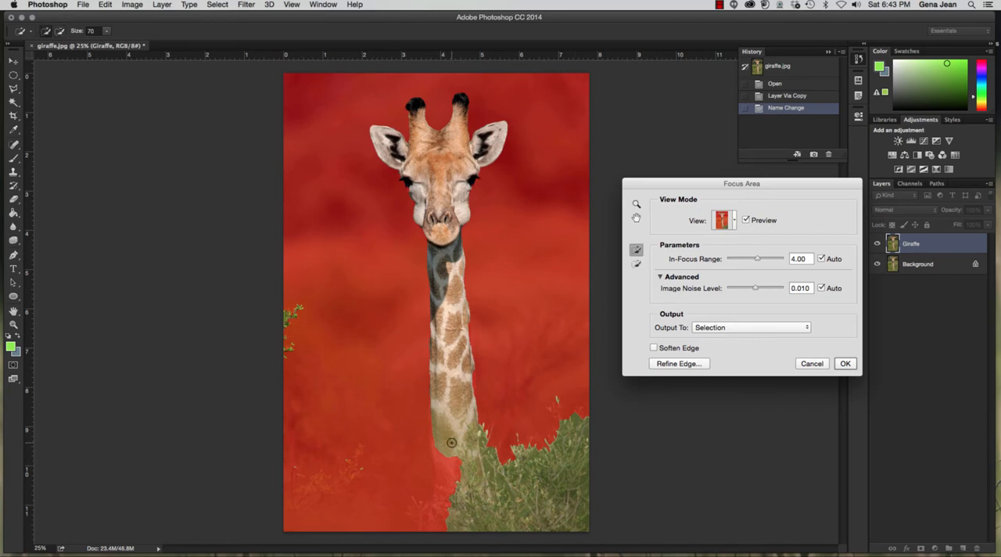
mouse_move(454, 461)
mouse_down()
mouse_move(451, 479)
mouse_move(440, 453)
mouse_move(442, 476)
mouse_move(436, 420)
mouse_up()
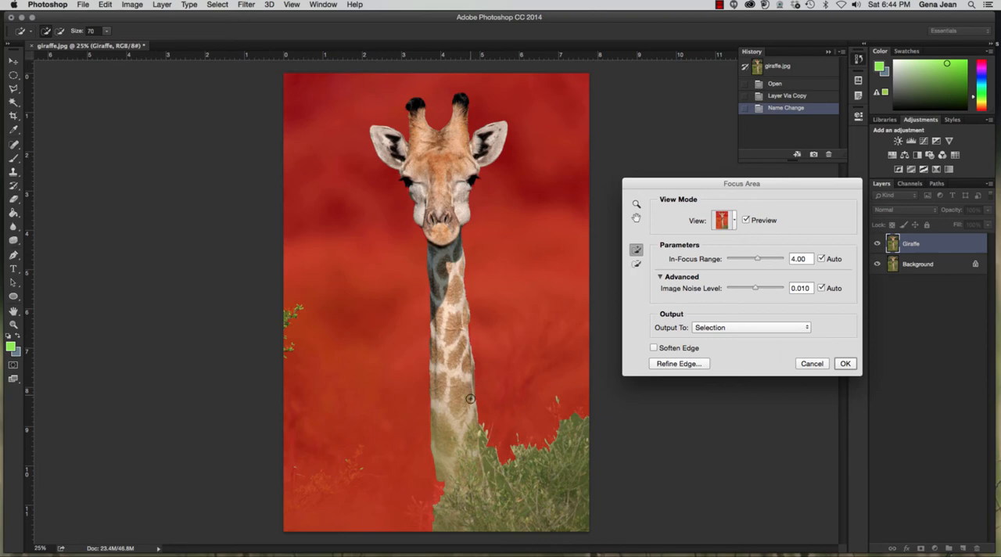
mouse_move(471, 385)
mouse_down()
mouse_move(475, 420)
mouse_move(469, 437)
mouse_move(453, 439)
mouse_up()
drag(466, 337, 467, 363)
- Subtract the sliver beside the neck's right edge and the background left of the neck from the focus selection
key(e)
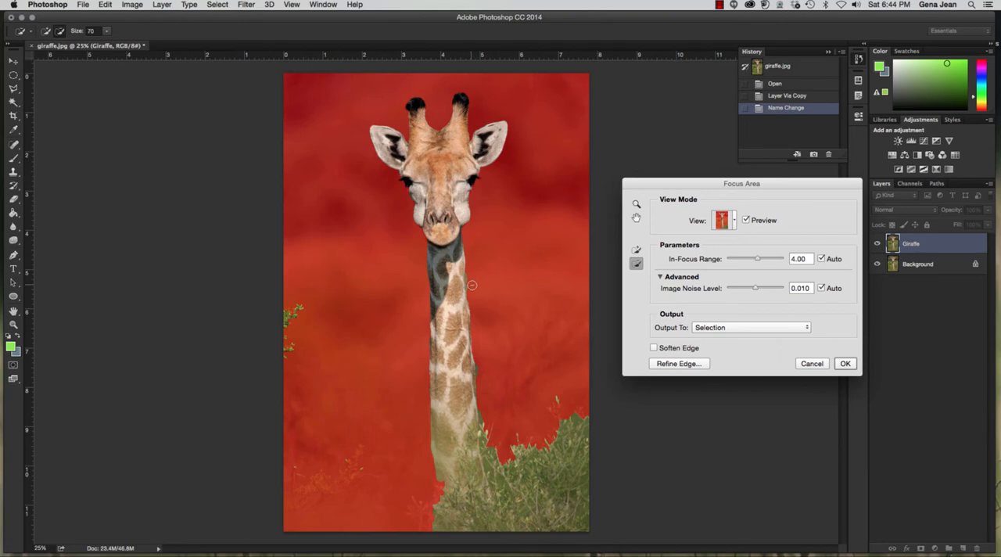
drag(471, 286, 472, 291)
mouse_move(343, 469)
mouse_down()
mouse_move(378, 490)
mouse_move(303, 495)
mouse_move(303, 470)
mouse_up()
- Enlarge the subtract brush to size 200 and remove the bushes and the base of the neck from the focus selection
key(bracketright)
key(bracketright)
key(bracketright)
key(bracketright)
key(bracketright)
key(bracketright)
key(bracketright)
mouse_move(562, 382)
mouse_down()
mouse_move(563, 529)
mouse_move(590, 401)
mouse_move(567, 476)
mouse_move(613, 554)
mouse_up()
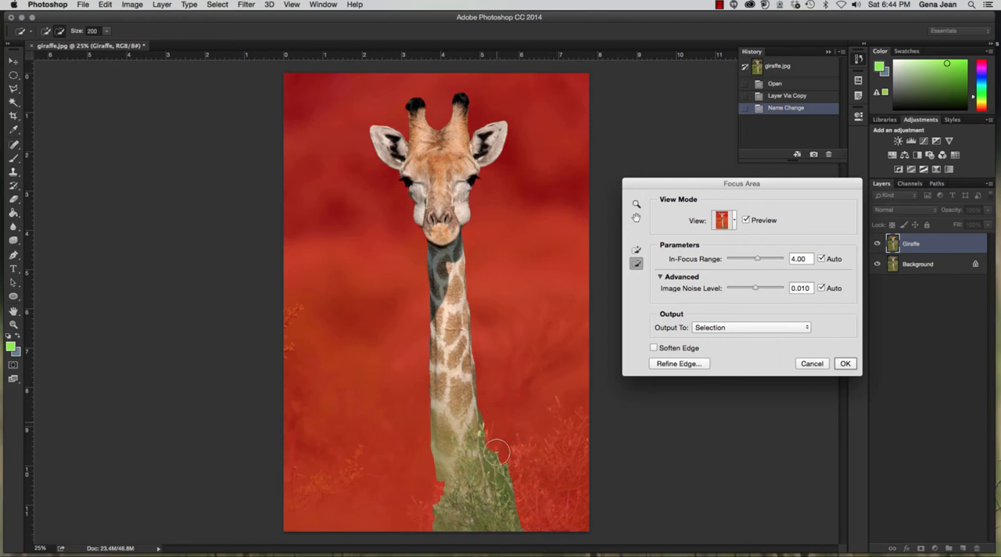
mouse_move(495, 452)
mouse_down()
mouse_move(507, 553)
mouse_move(622, 541)
mouse_move(601, 496)
mouse_move(483, 525)
mouse_move(415, 521)
mouse_move(545, 519)
mouse_move(414, 504)
mouse_move(521, 502)
mouse_move(420, 489)
mouse_up()
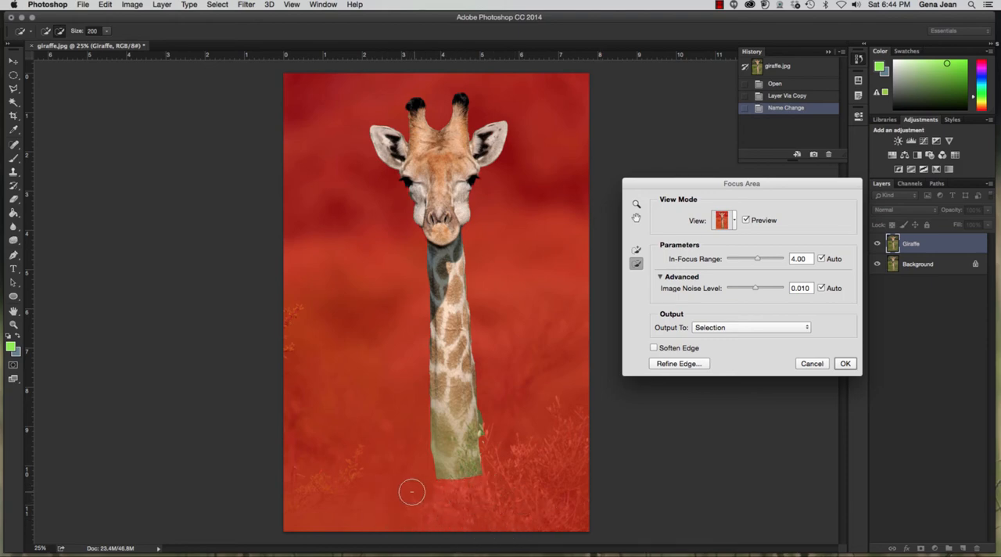
drag(526, 475, 403, 478)
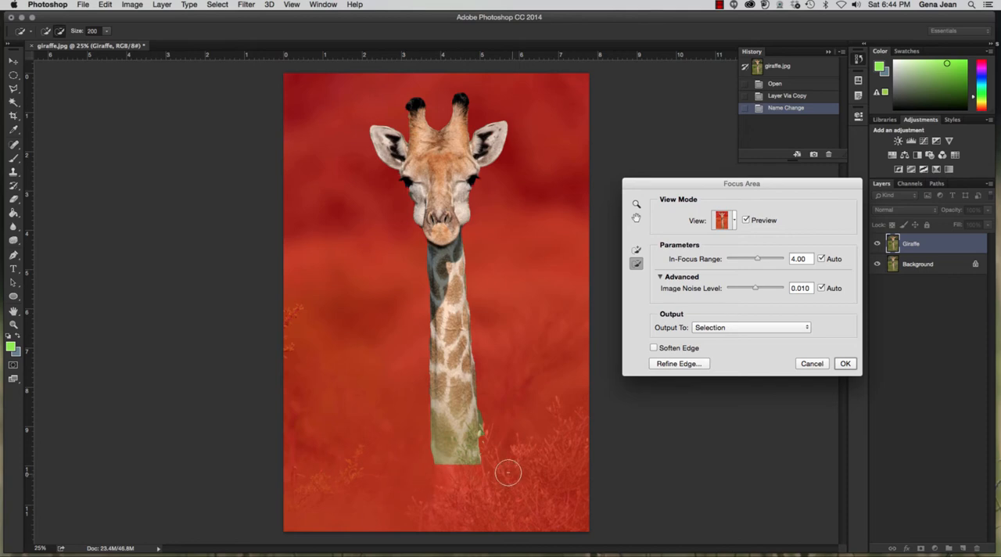
mouse_move(508, 473)
mouse_down()
mouse_move(382, 463)
mouse_move(528, 453)
mouse_move(366, 443)
mouse_move(511, 448)
mouse_move(533, 434)
mouse_move(365, 434)
mouse_move(533, 434)
mouse_move(372, 434)
mouse_move(488, 429)
mouse_up()
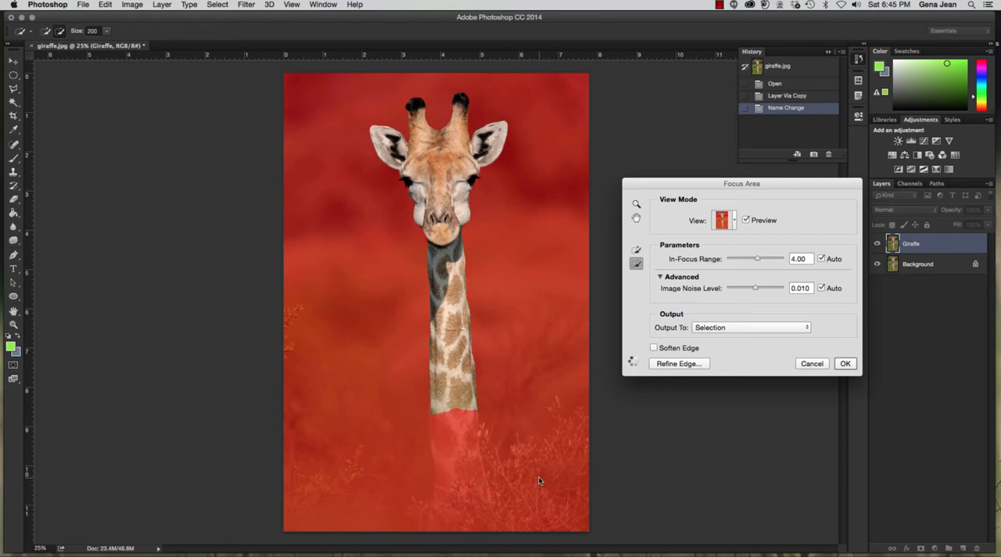
- Add a strip at the neck's cut-off base to the focus selection and tidy it with a subtract brush of size 60
click(639, 250)
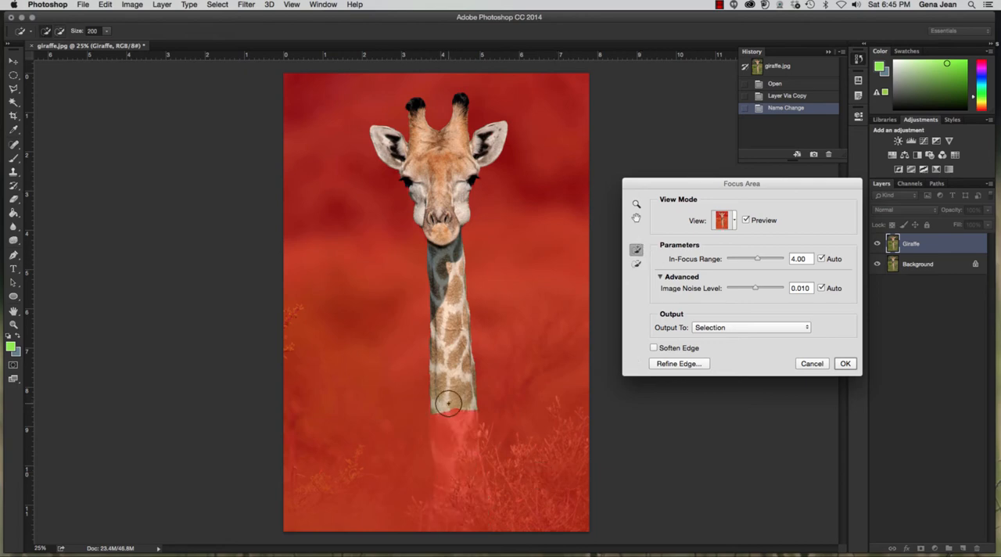
mouse_move(446, 408)
mouse_down()
mouse_move(464, 407)
mouse_move(437, 409)
mouse_up()
key(e)
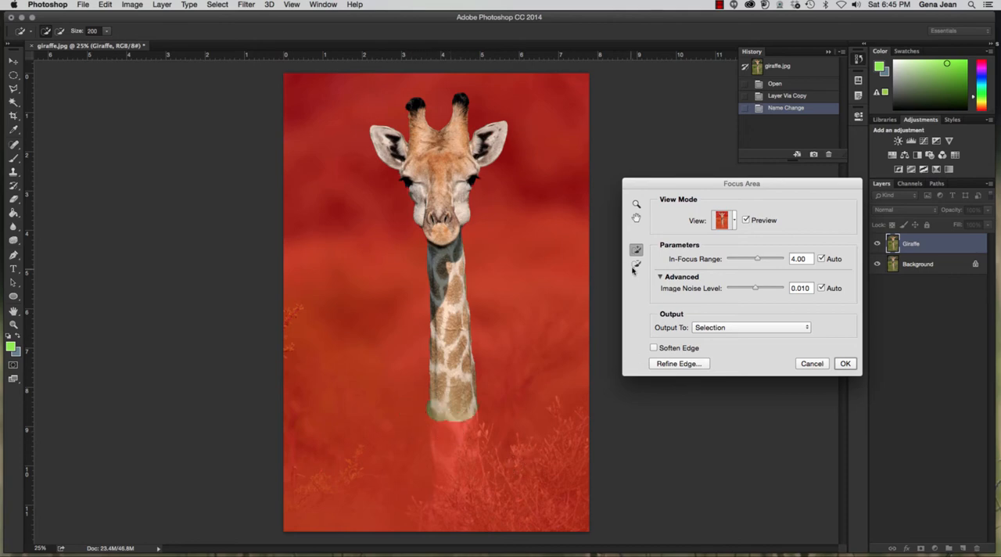
key(bracketleft)
key(bracketleft)
key(bracketleft)
key(bracketleft)
key(bracketleft)
key(bracketleft)
key(bracketleft)
key(bracketleft)
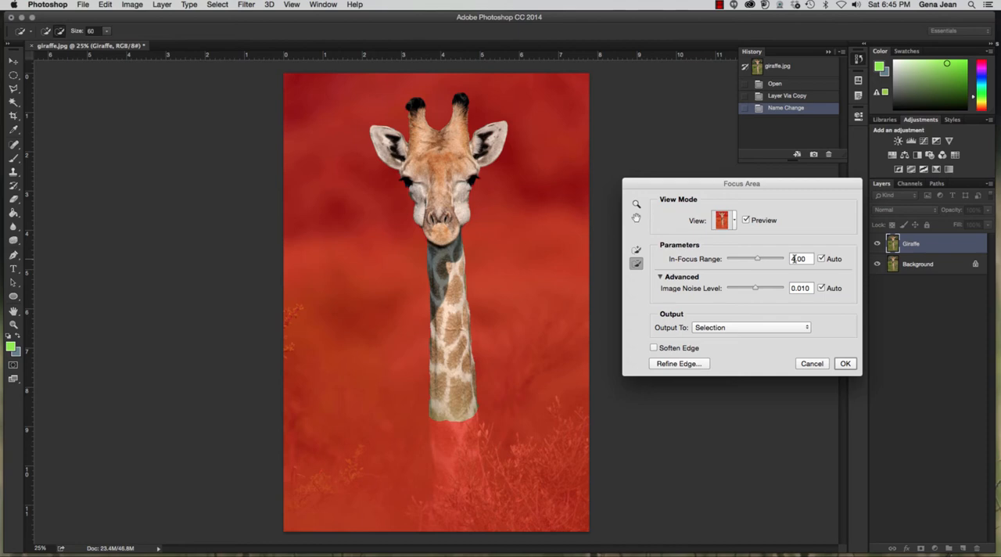
- Output the focus area as a Selection with Soften Edge enabled, dismissing Refine Edge without adjustments
click(732, 328)
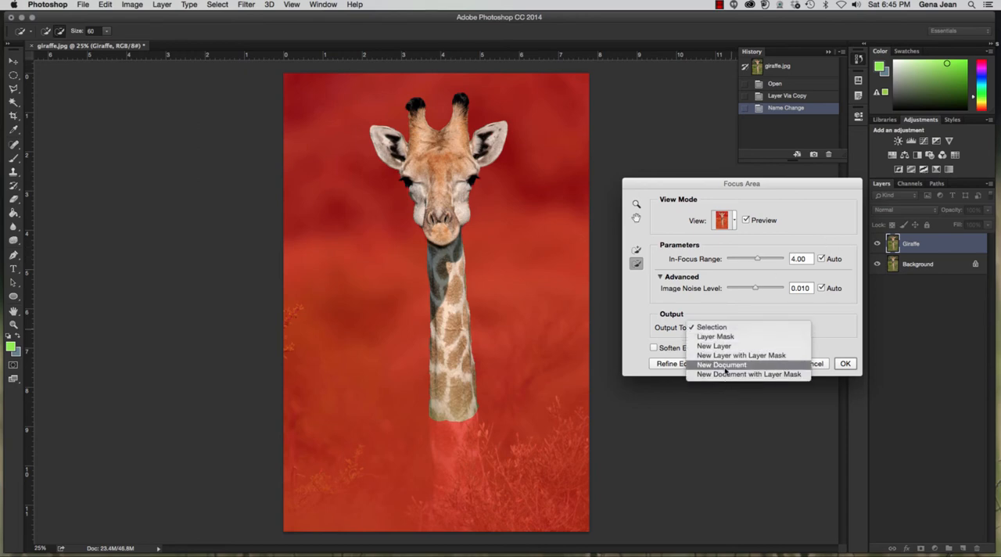
click(766, 311)
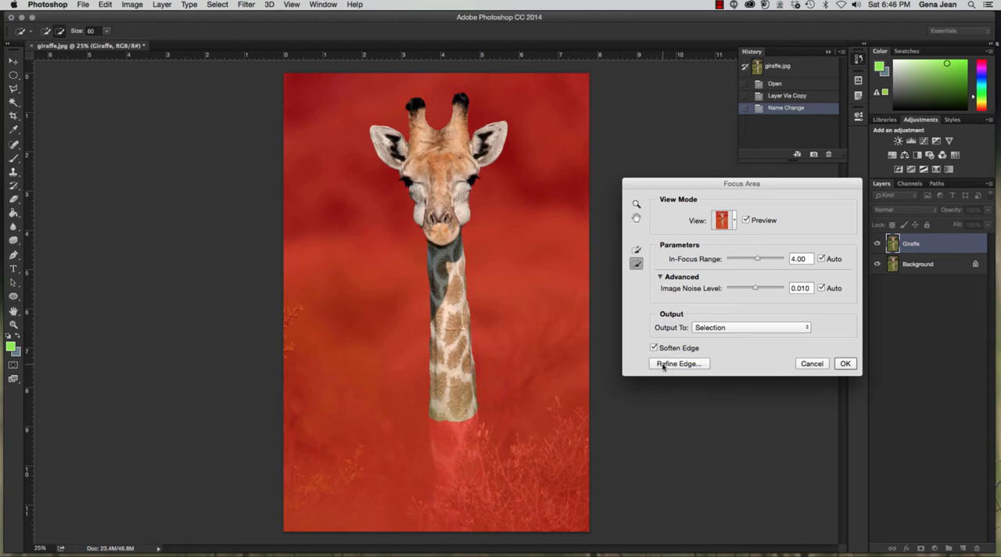
click(663, 365)
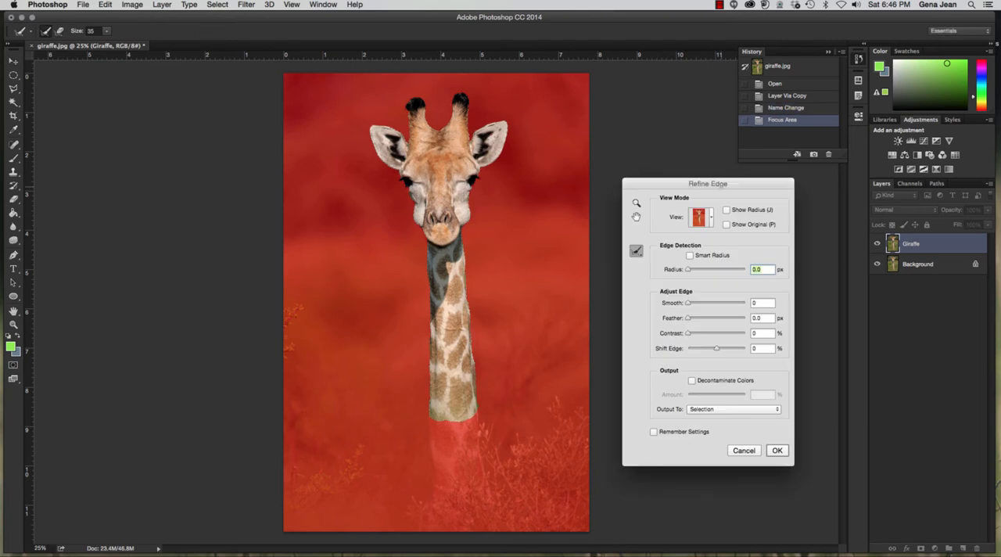
drag(721, 184, 632, 103)
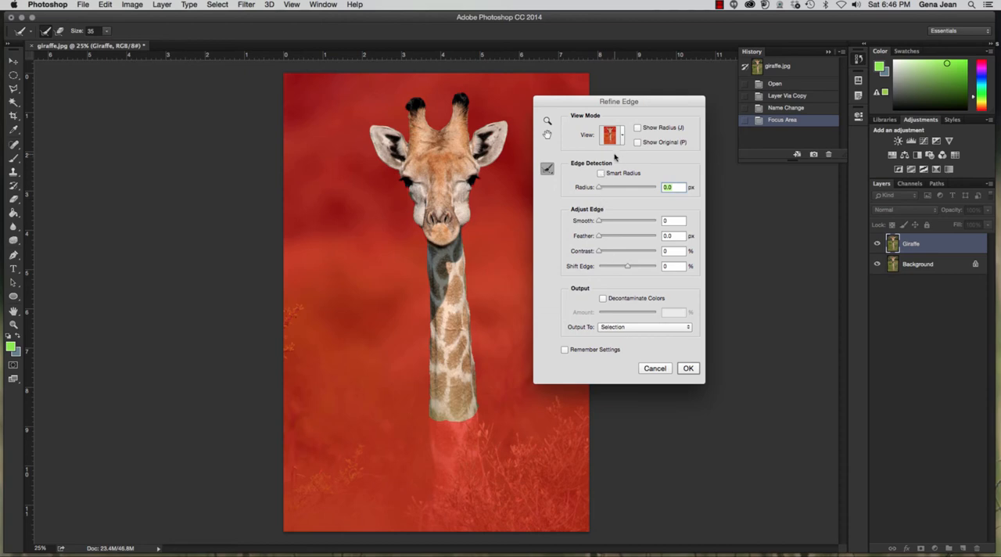
click(658, 373)
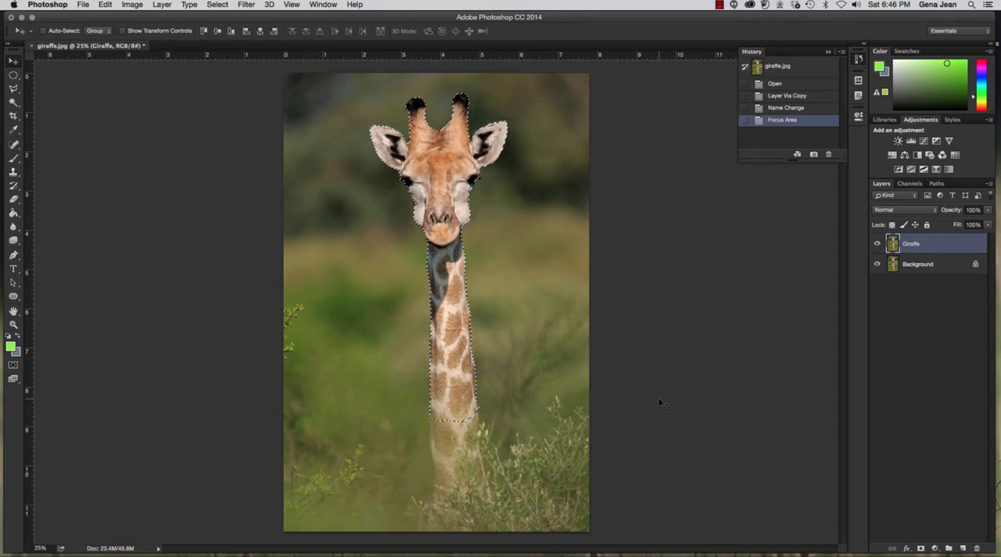
- Add a layer mask from the selection to the Giraffe layer and hide the Background layer
click(921, 549)
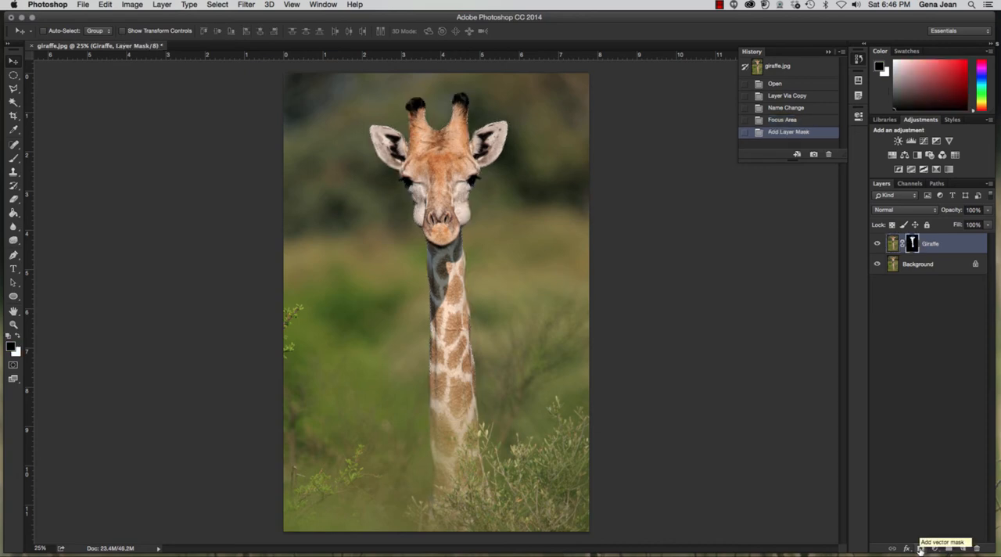
click(876, 264)
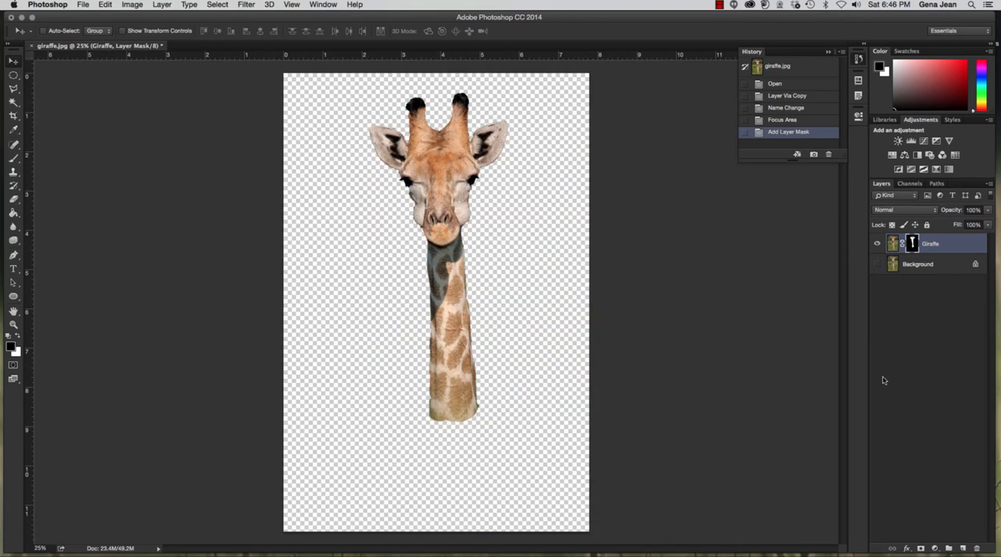
- Set up the Brush tool at a size of 27 px for retouching the giraffe's layer mask
key(super+1)
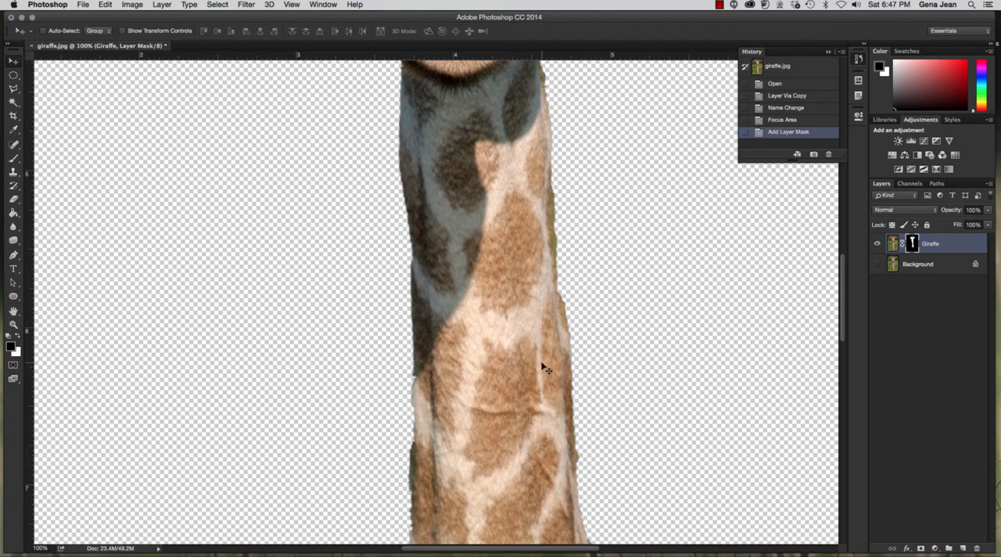
drag(521, 402, 520, 530)
drag(486, 96, 540, 224)
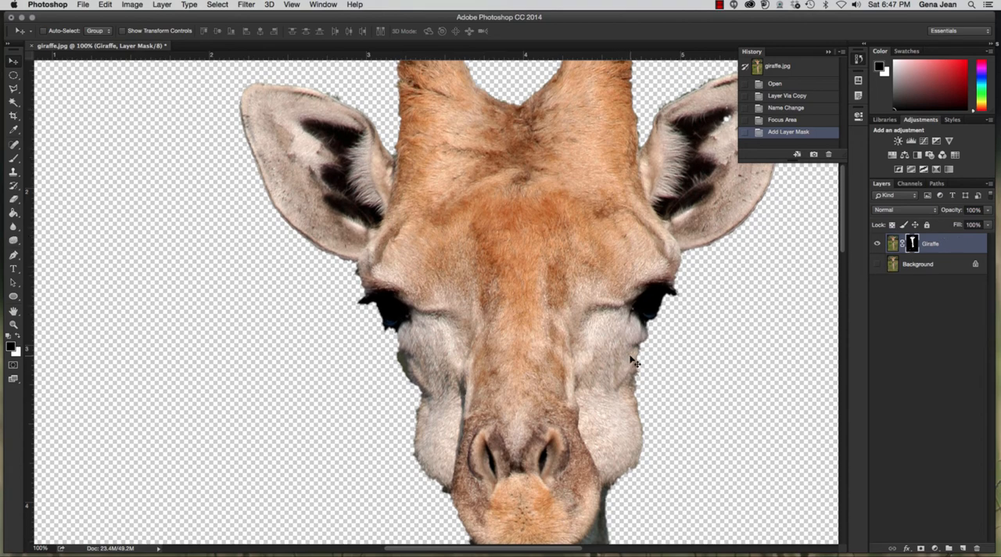
key(b)
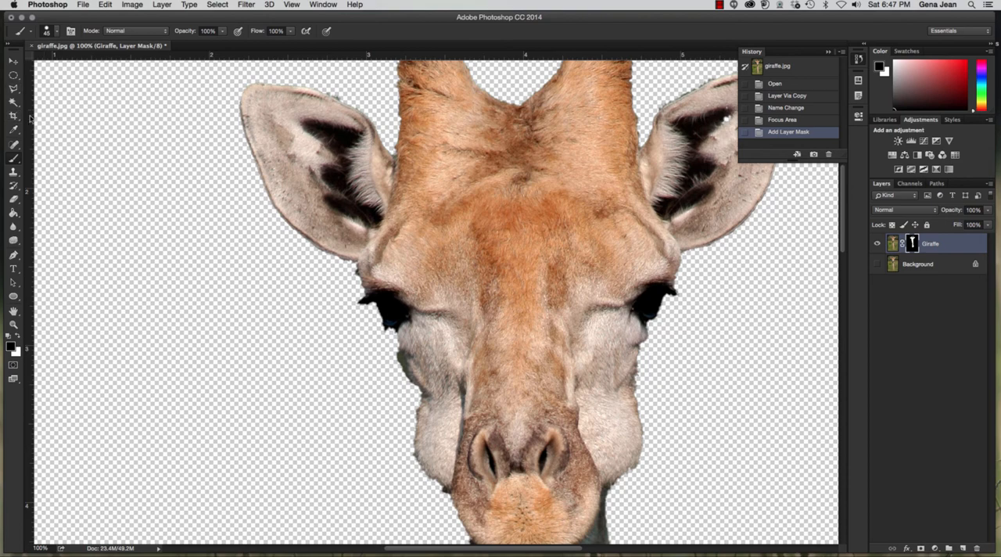
click(52, 29)
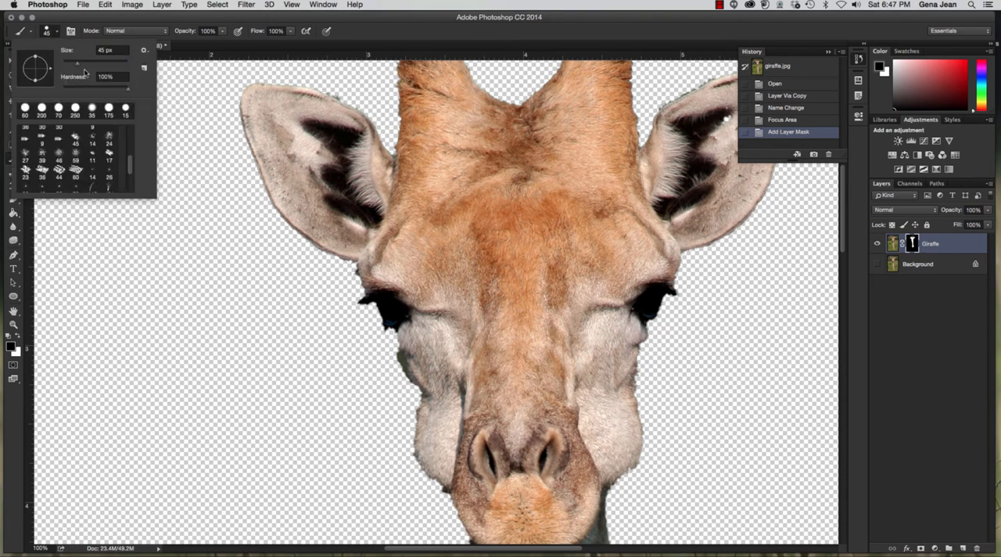
drag(77, 65, 71, 65)
click(427, 402)
drag(427, 401, 423, 387)
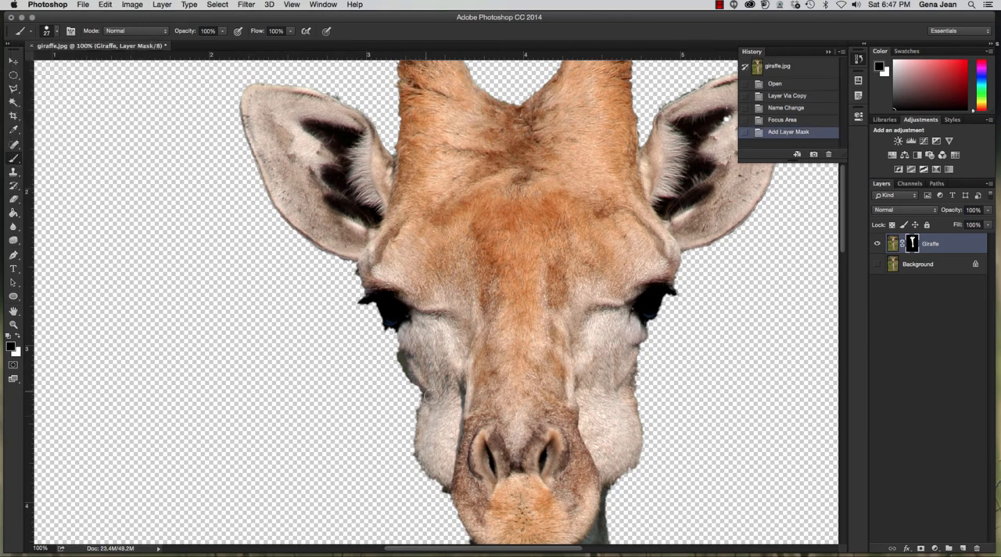
- Paint white on the mask to restore the edges of the left cheek, left eye area and the left ear's lower edge
key(x)
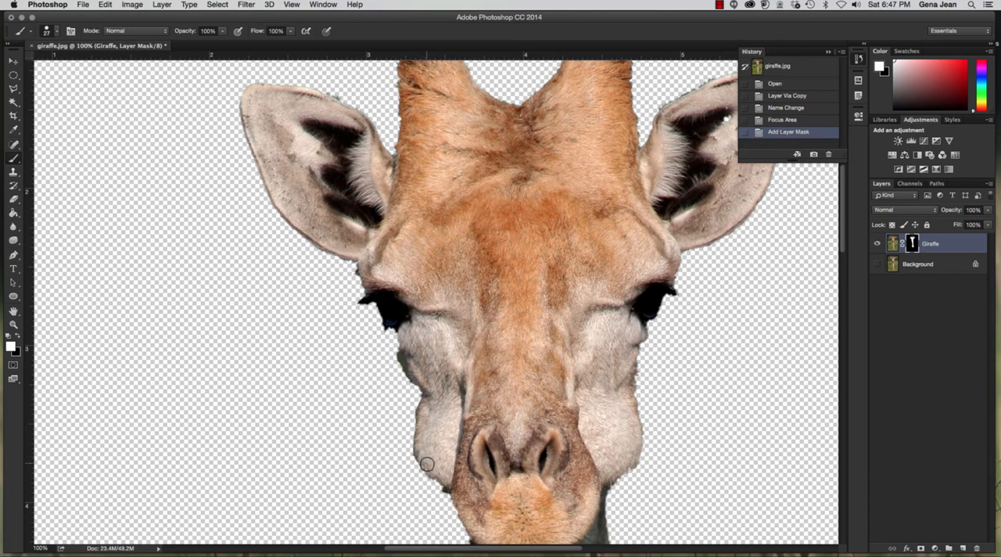
drag(436, 474, 449, 489)
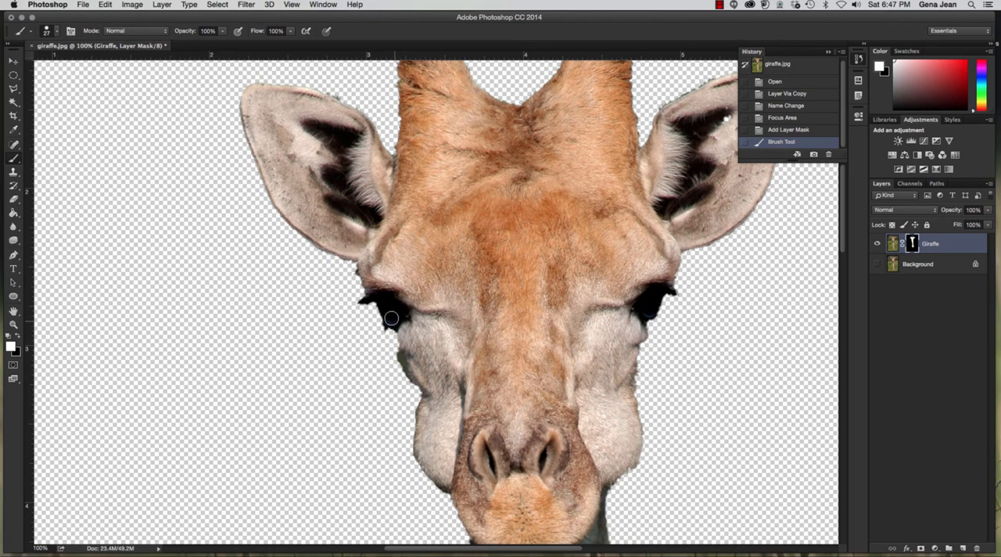
drag(383, 309, 411, 315)
drag(365, 266, 371, 288)
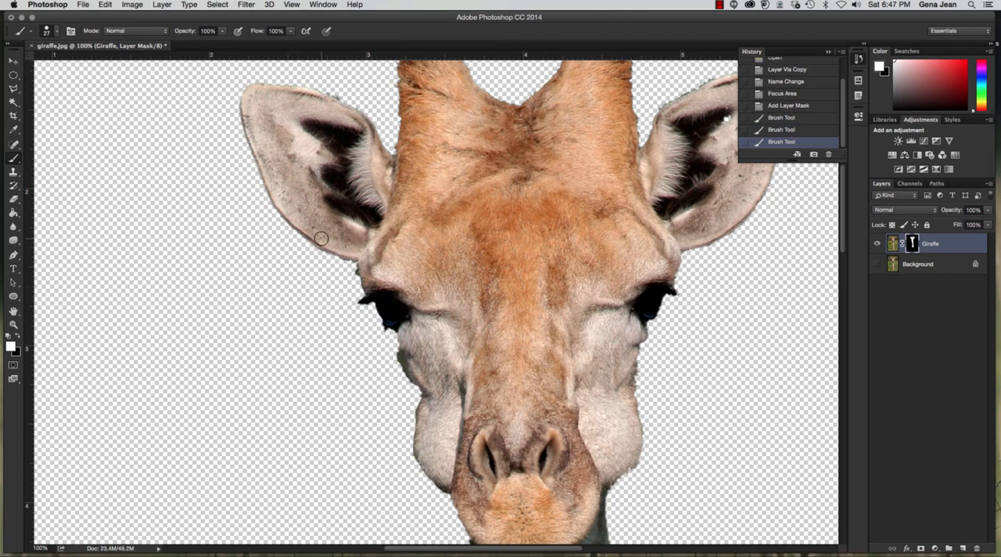
drag(347, 254, 366, 257)
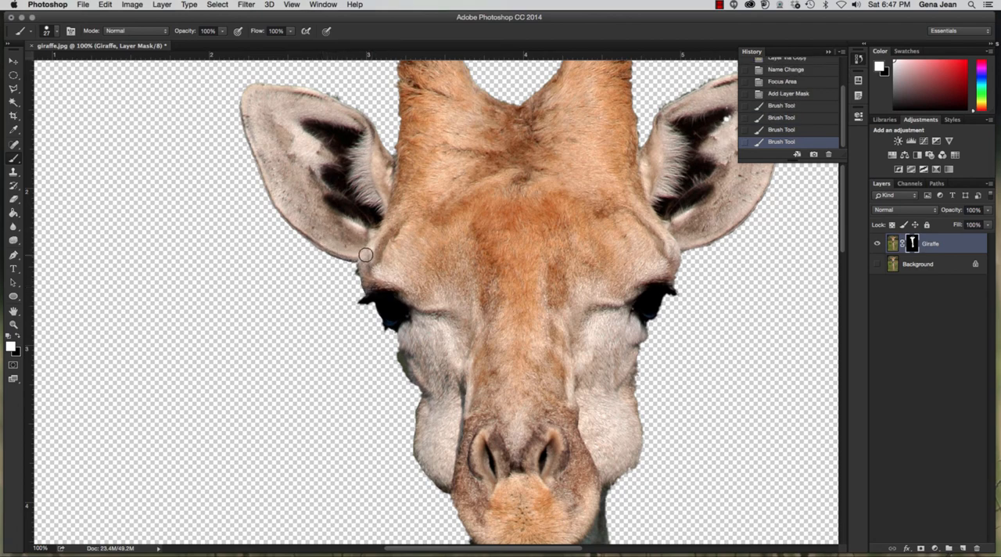
drag(313, 232, 336, 249)
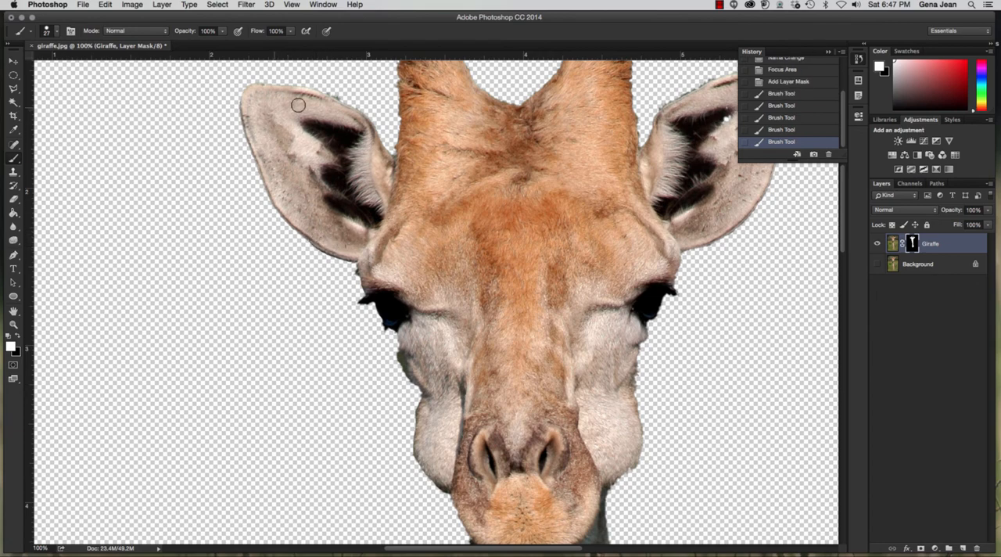
- Reveal a strip beyond the left ear's outer edge with white, and mask it out with black along the ear
drag(255, 94, 227, 211)
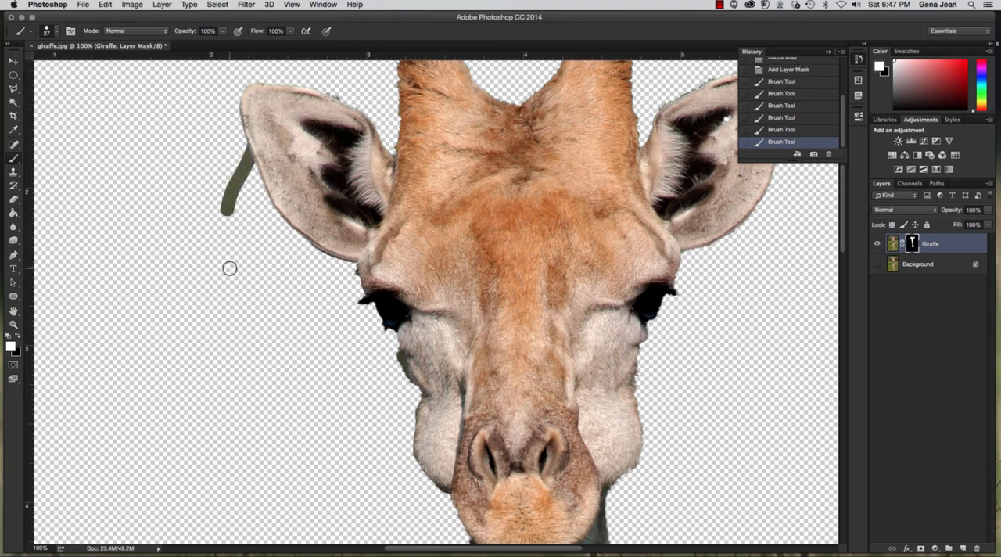
key(x)
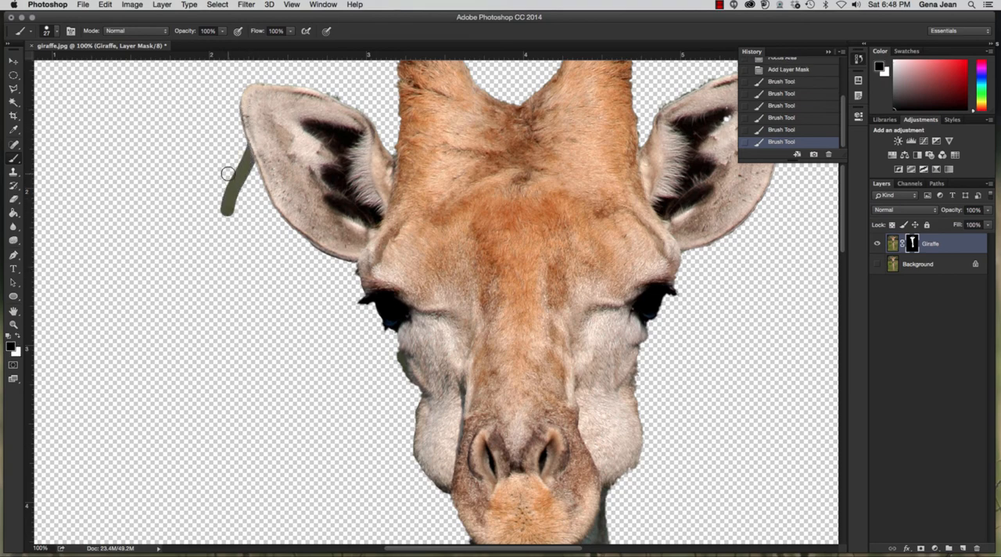
mouse_move(236, 146)
mouse_down()
mouse_move(246, 189)
mouse_move(226, 155)
mouse_move(242, 213)
mouse_move(217, 177)
mouse_move(239, 224)
mouse_move(213, 197)
mouse_move(235, 226)
mouse_up()
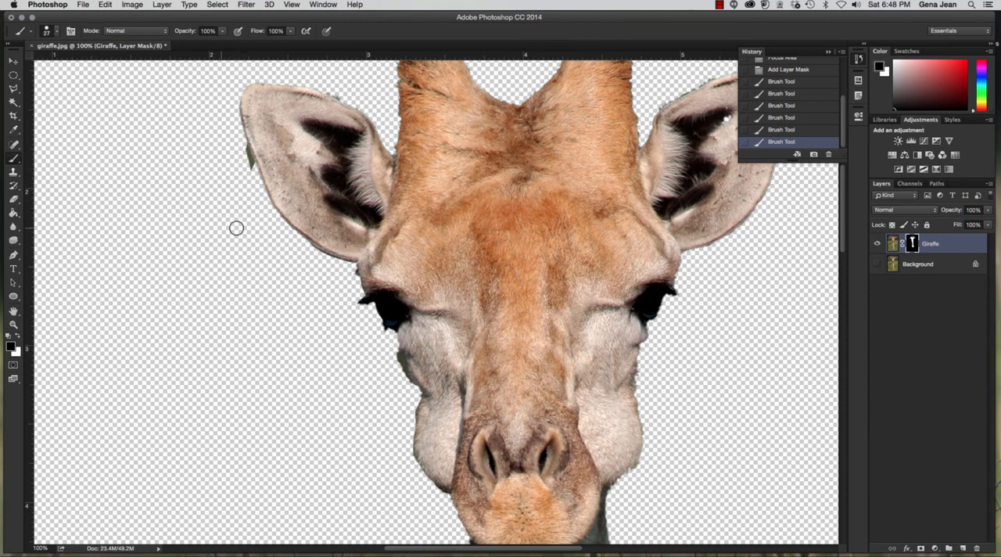
drag(242, 148, 251, 195)
drag(229, 97, 236, 149)
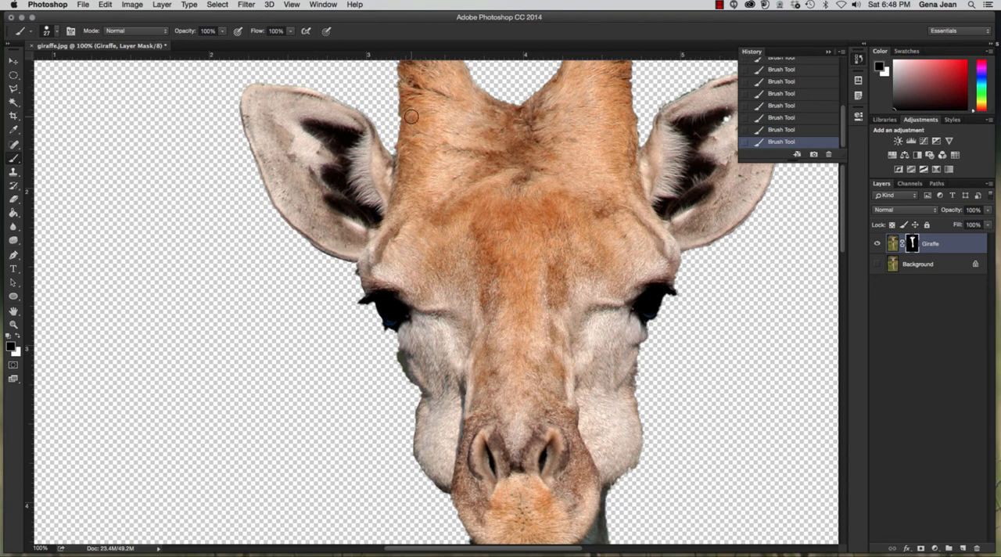
- Paint white on the mask around both horns, the dip between them and the right ear's upper edge to recover missing fur
key(x)
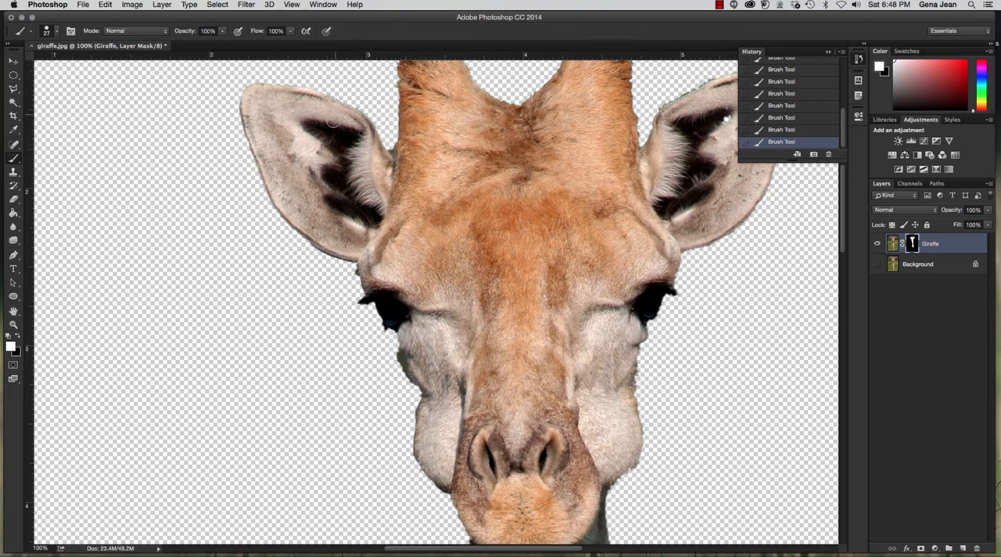
scroll(523, 137, up, 5)
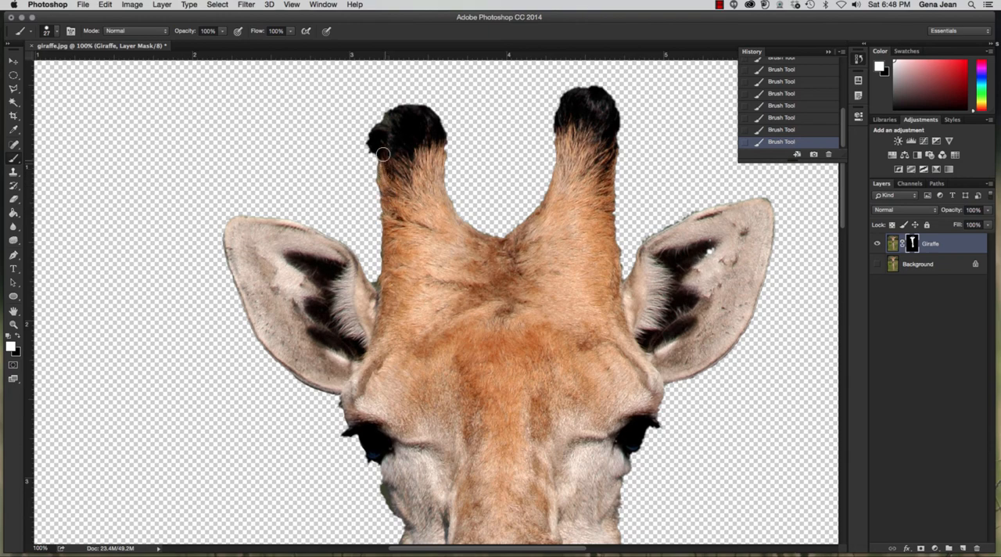
mouse_move(383, 154)
mouse_down()
mouse_move(371, 143)
mouse_move(396, 148)
mouse_up()
mouse_move(382, 117)
mouse_down()
mouse_move(433, 100)
mouse_move(450, 129)
mouse_move(447, 194)
mouse_move(494, 232)
mouse_move(528, 219)
mouse_move(562, 94)
mouse_move(607, 81)
mouse_move(620, 103)
mouse_move(616, 253)
mouse_move(670, 223)
mouse_up()
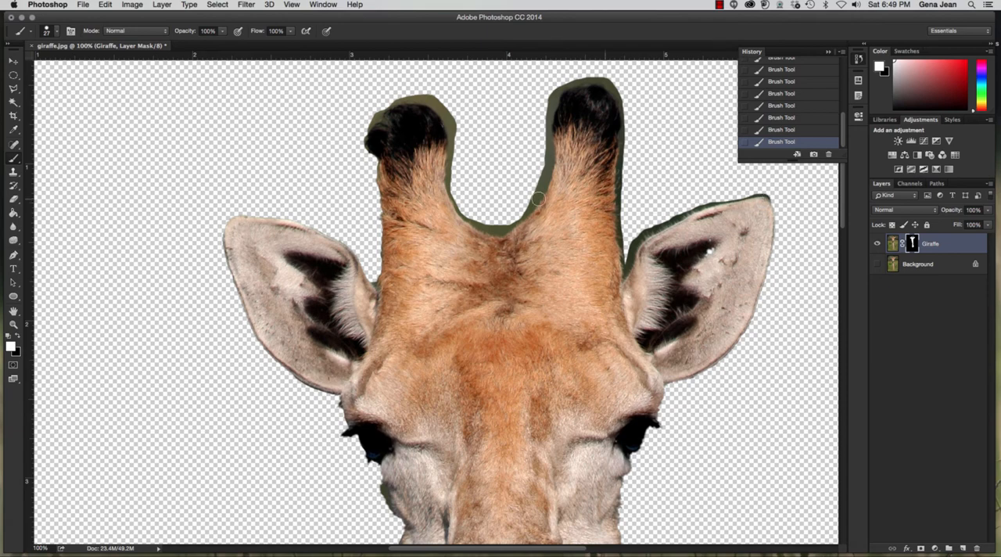
- Paint black on the mask to remove the exposed background around the left horn, the dip and the right horn's tip
key(x)
mouse_move(392, 97)
mouse_down()
mouse_move(430, 94)
mouse_move(453, 112)
mouse_move(455, 180)
mouse_move(457, 137)
mouse_move(444, 110)
mouse_move(420, 99)
mouse_move(372, 106)
mouse_move(355, 137)
mouse_move(361, 165)
mouse_move(370, 117)
mouse_up()
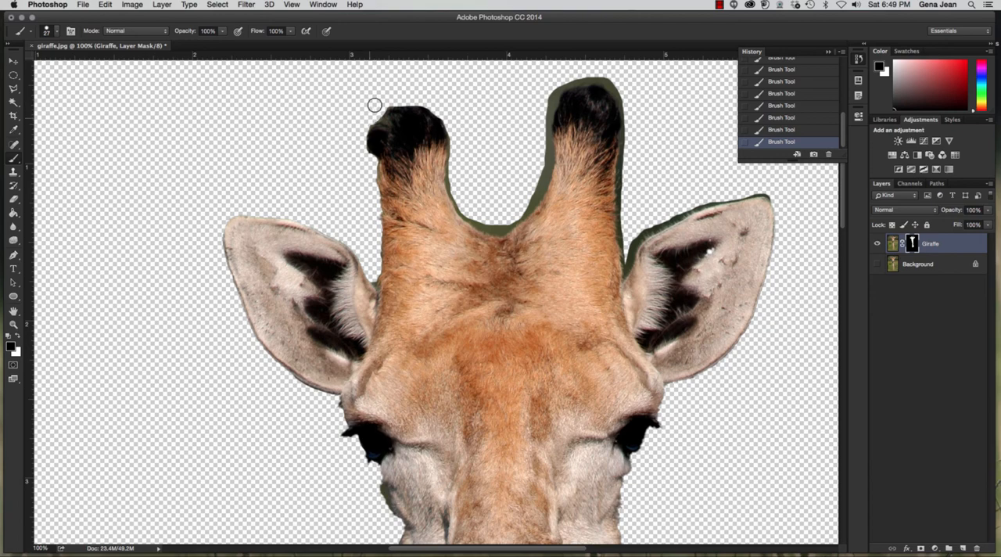
key(x)
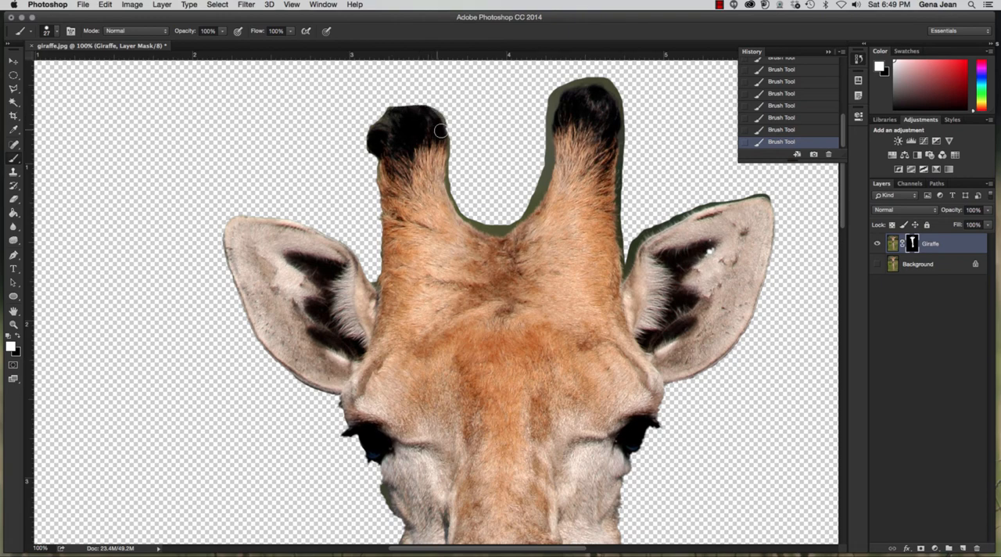
key(x)
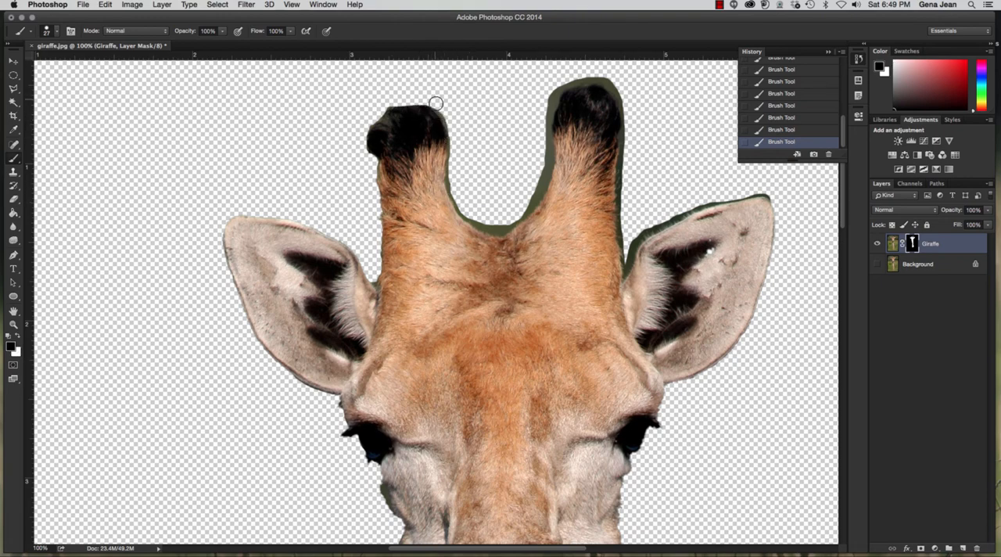
mouse_move(448, 123)
mouse_down()
mouse_move(457, 197)
mouse_move(469, 216)
mouse_move(500, 227)
mouse_move(537, 188)
mouse_move(548, 99)
mouse_move(563, 83)
mouse_move(585, 77)
mouse_move(624, 95)
mouse_move(632, 184)
mouse_move(629, 101)
mouse_move(610, 83)
mouse_up()
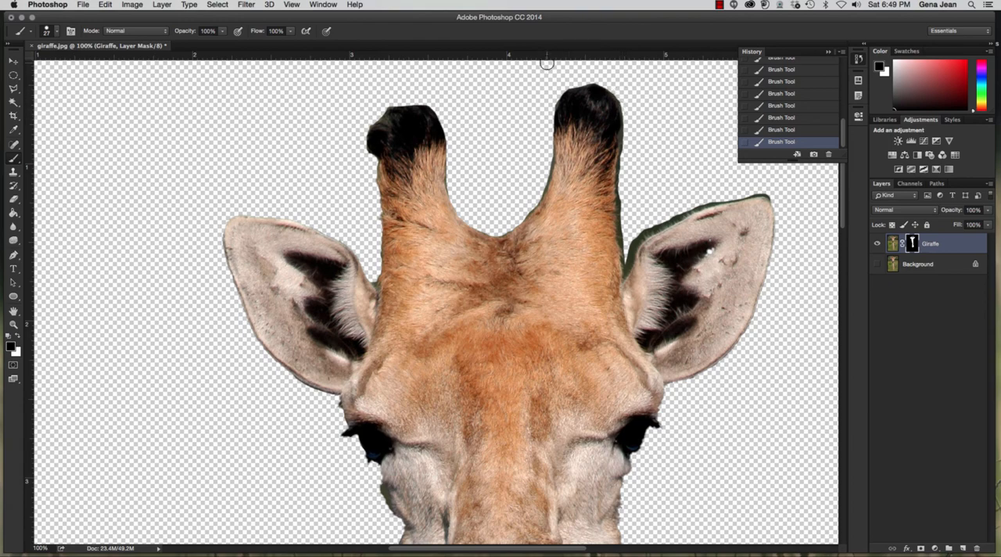
- Retouch the mask along the right horn's inner edge and undo the stray strokes made there
key(x)
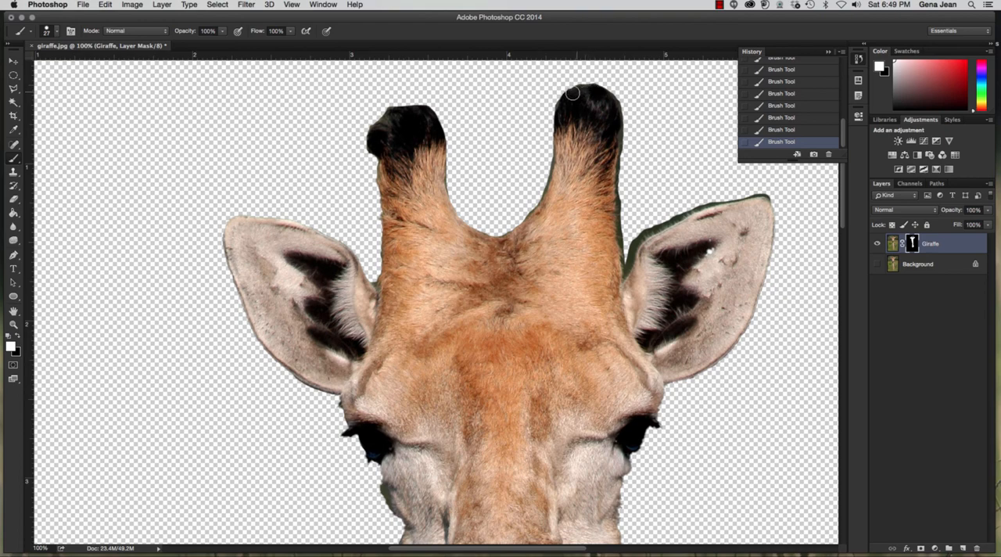
key(x)
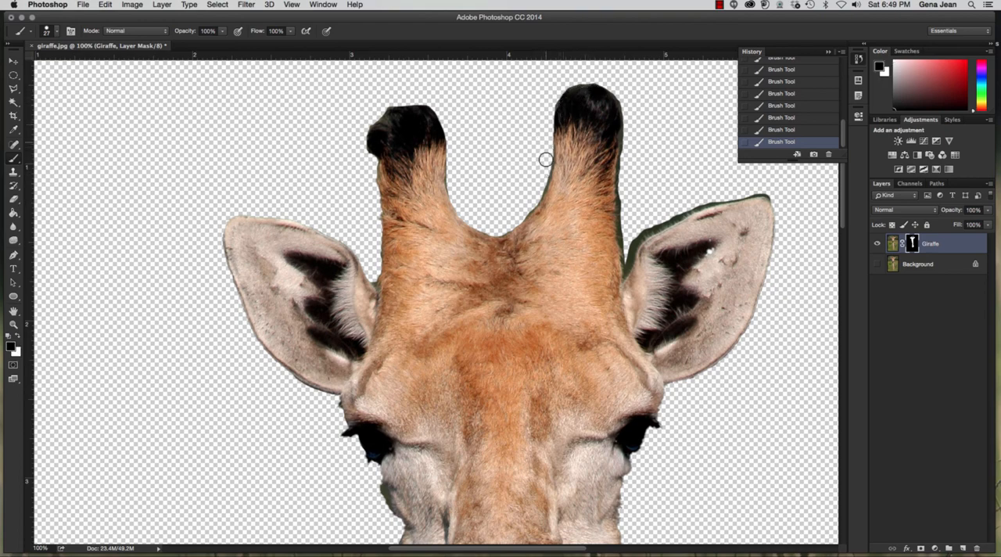
key(x)
drag(527, 205, 530, 138)
click(545, 135)
key(super+z)
drag(546, 132, 548, 141)
key(super+z)
- Clean up the mask along the right horn and the right ear's upper edge with a smaller brush, alternating black and white
key(x)
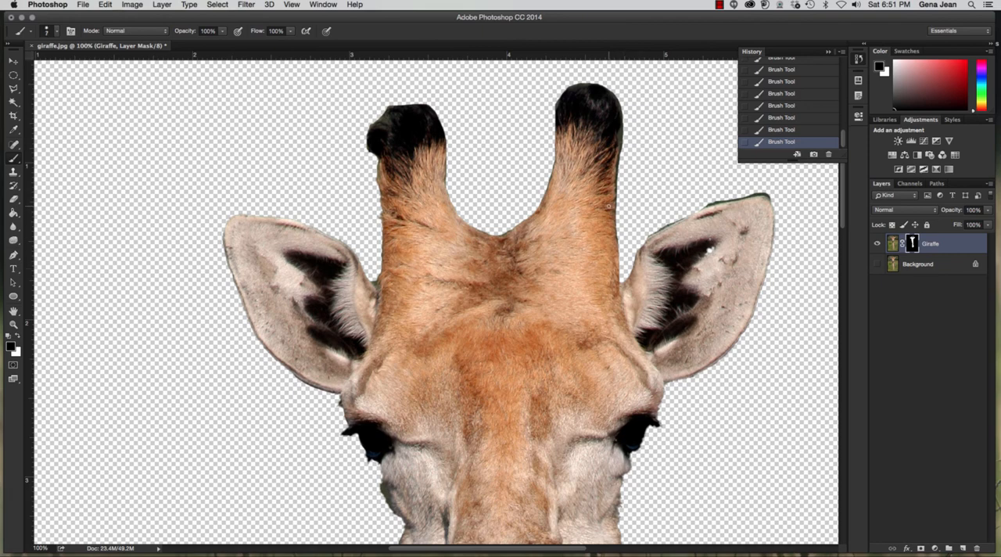
key(x)
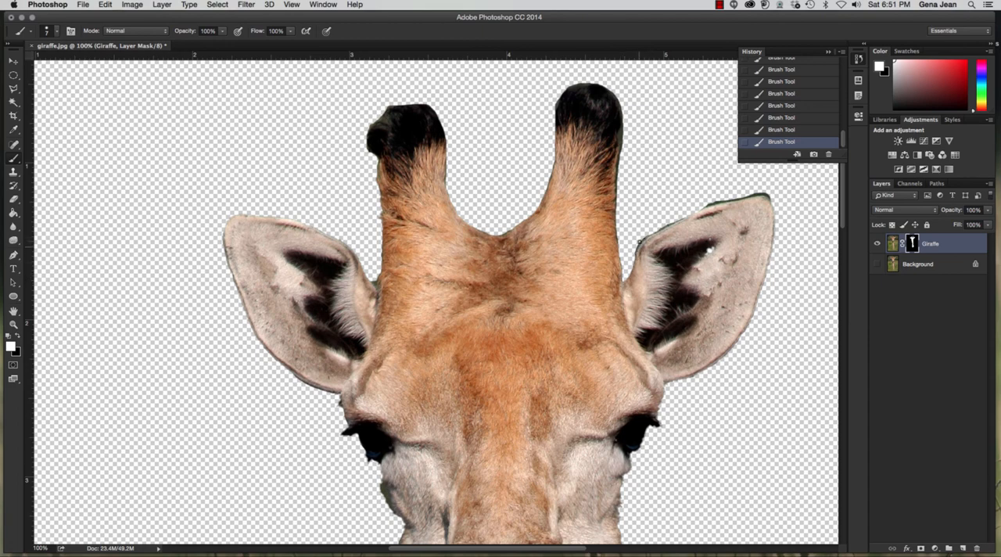
key(x)
key(x)
key(x)
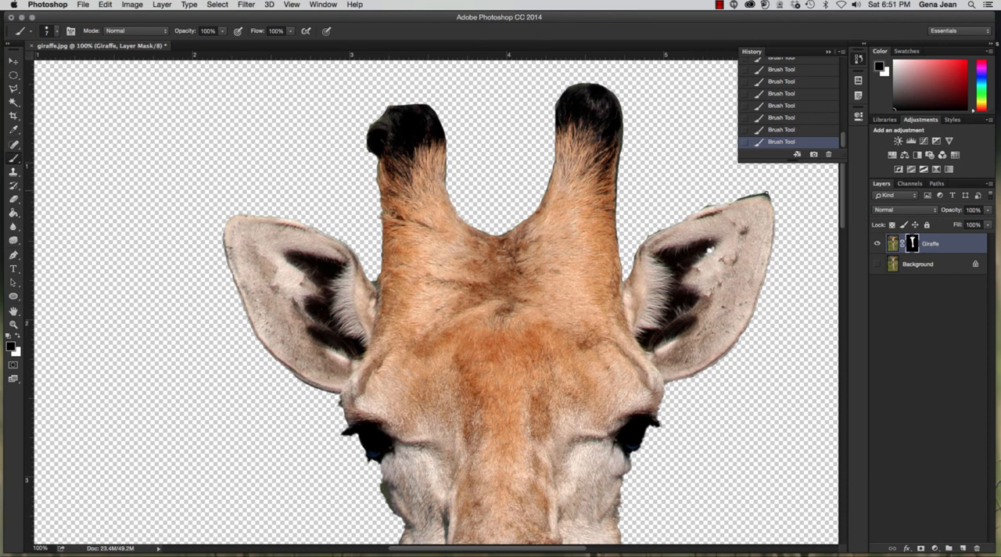
drag(599, 316, 581, 157)
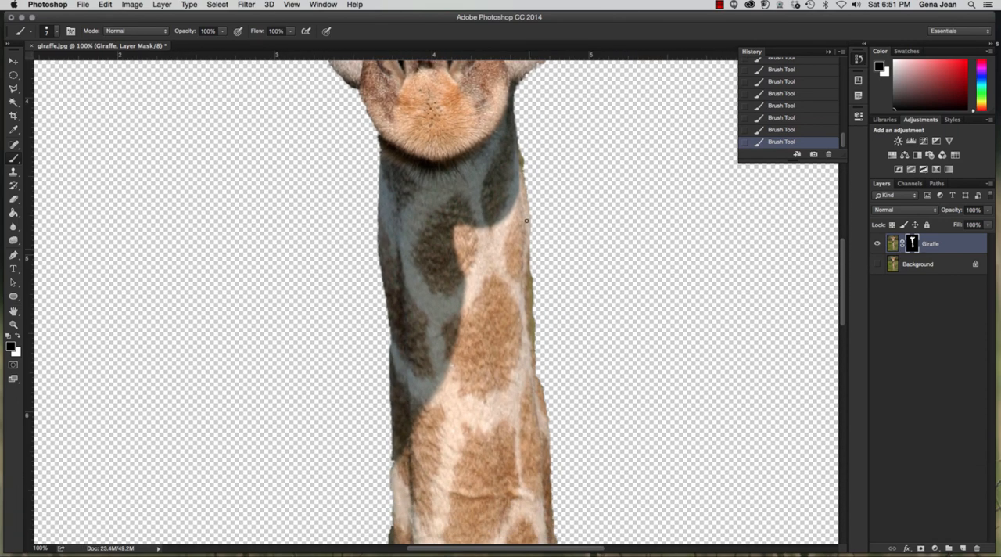
mouse_move(442, 199)
mouse_down()
mouse_move(422, 211)
mouse_move(410, 338)
mouse_up()
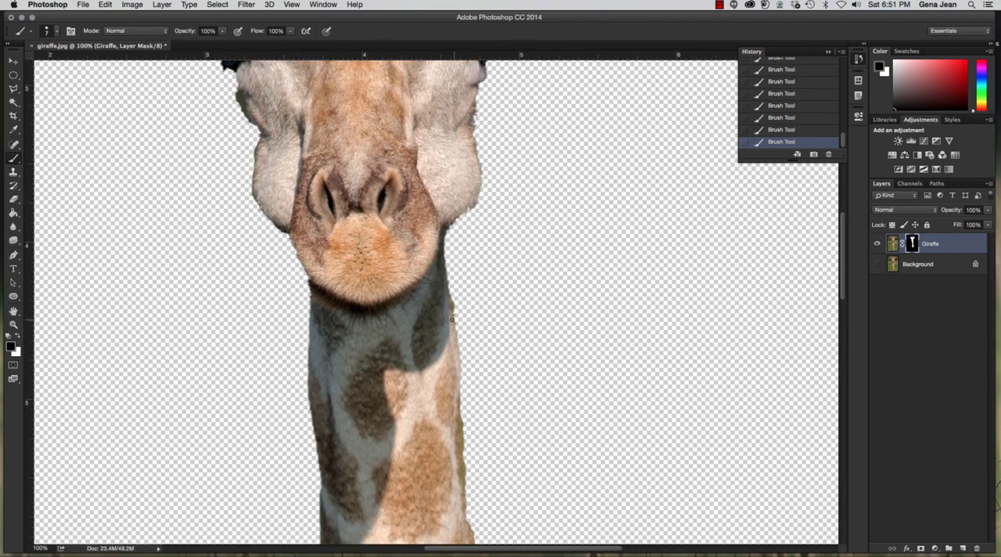
scroll(452, 319, down, 15)
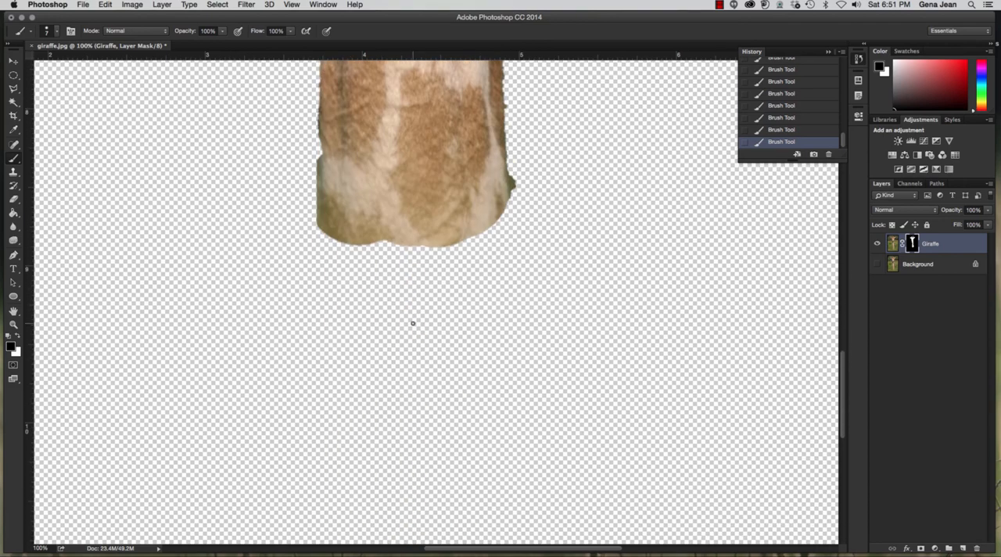
scroll(413, 323, up, 20)
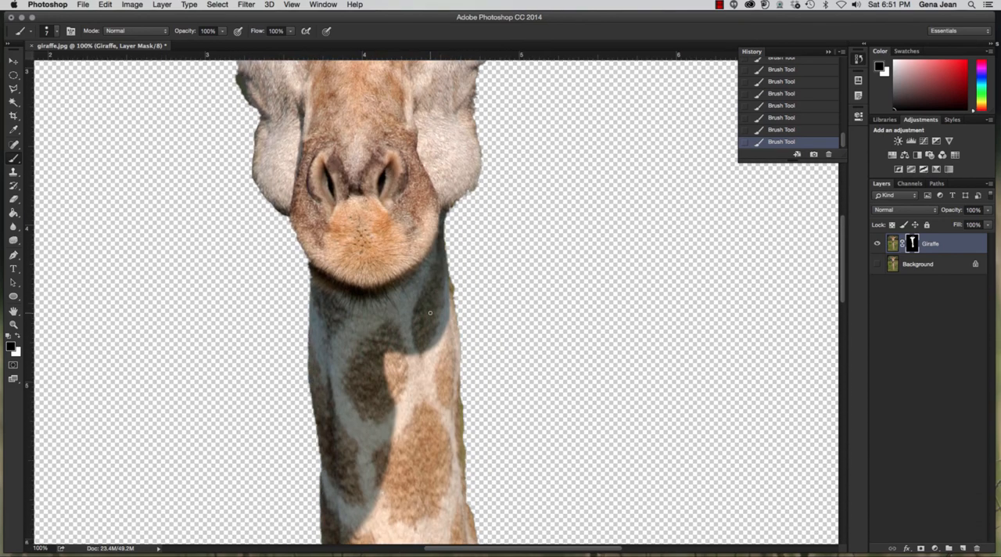
- Save the document as a layered Photoshop file in the Chapter4 folder, prefixing the file name with 4g, the author's surname and an underscore
click(82, 5)
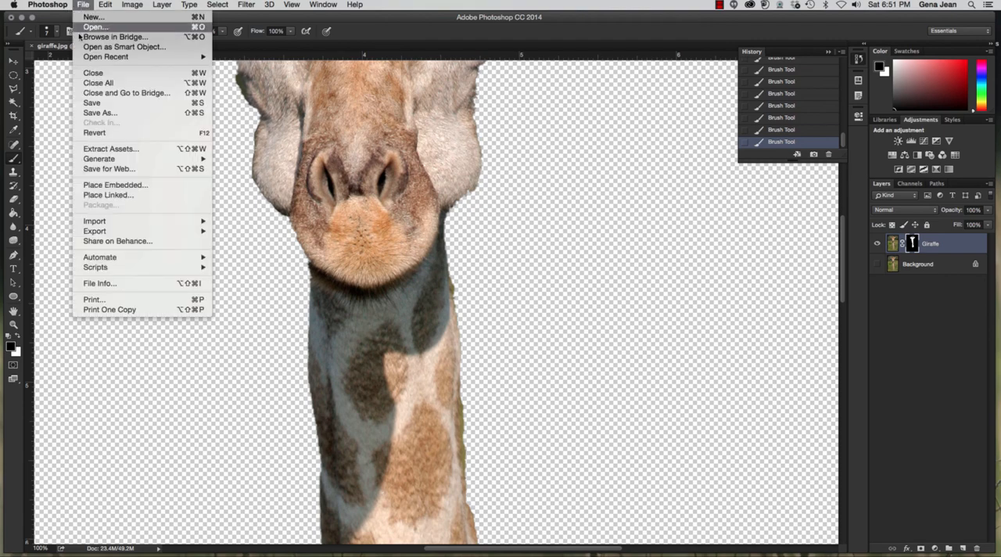
click(94, 114)
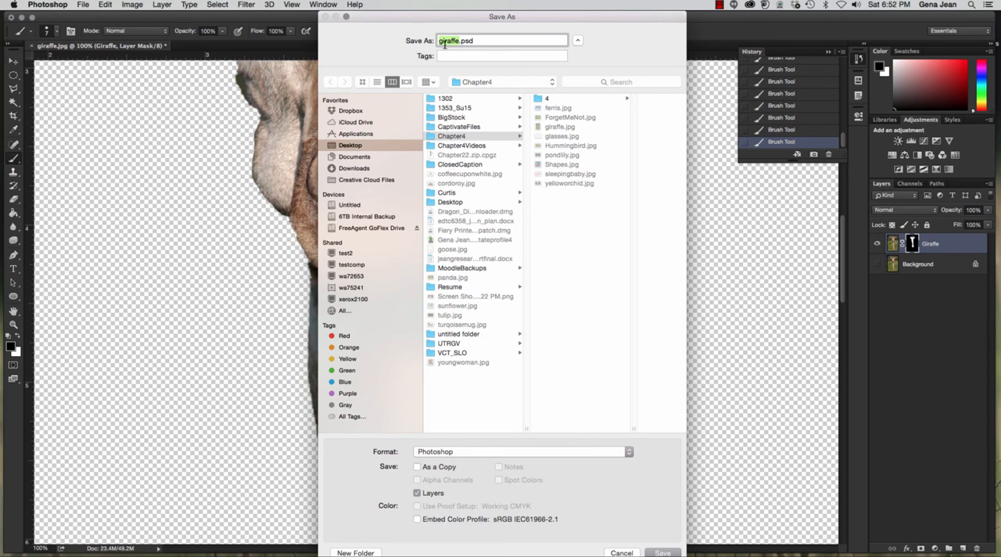
click(439, 41)
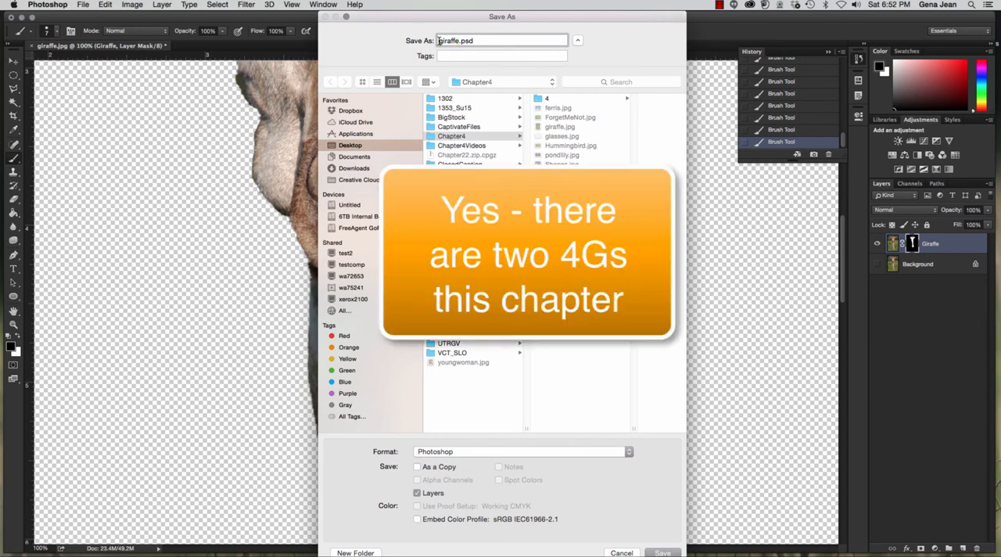
text(4gJea)
text(_)
click(460, 138)
click(665, 552)
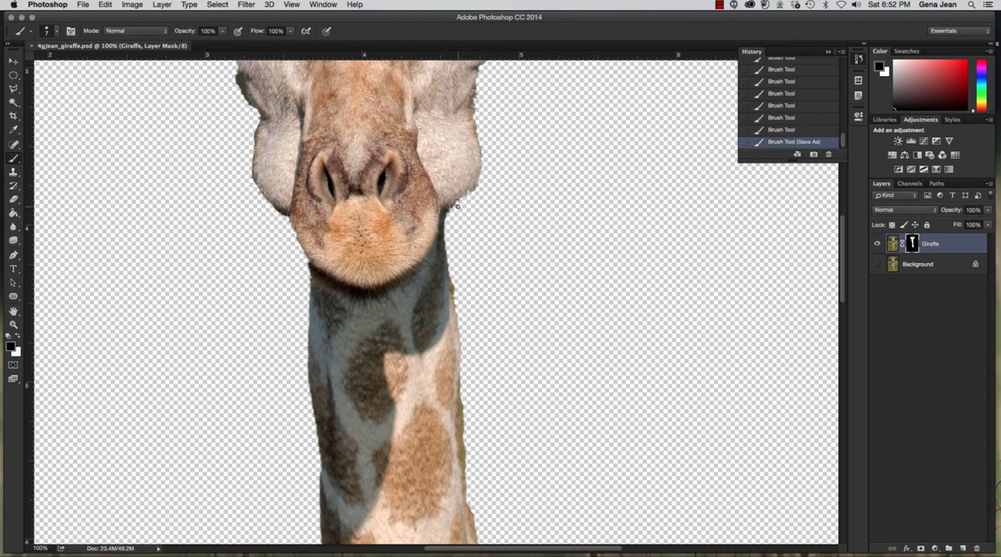
- Paint black over the green fringe on the neck's right edge below the jaw, and white to restore the neck's edge up to the cheek
key(super+plus)
key(super+plus)
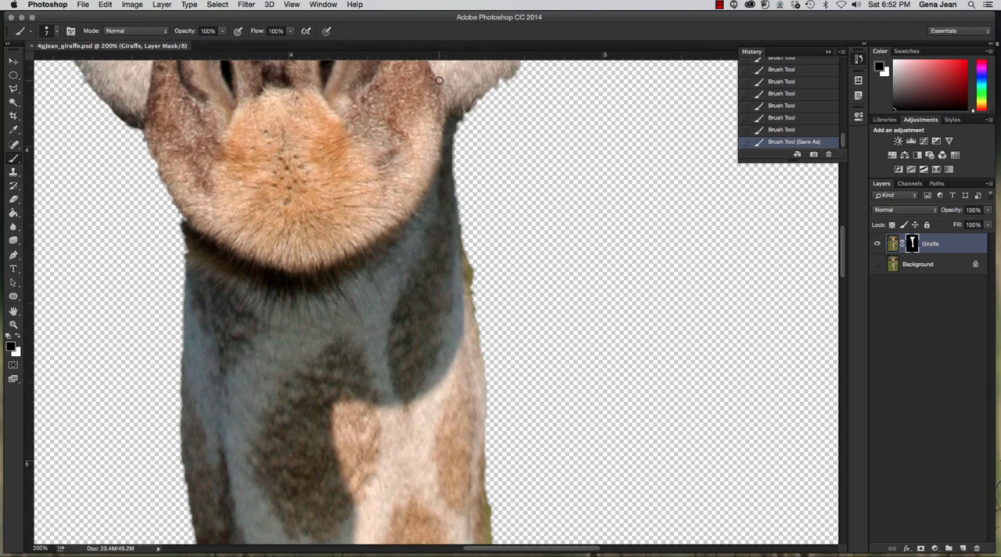
click(57, 32)
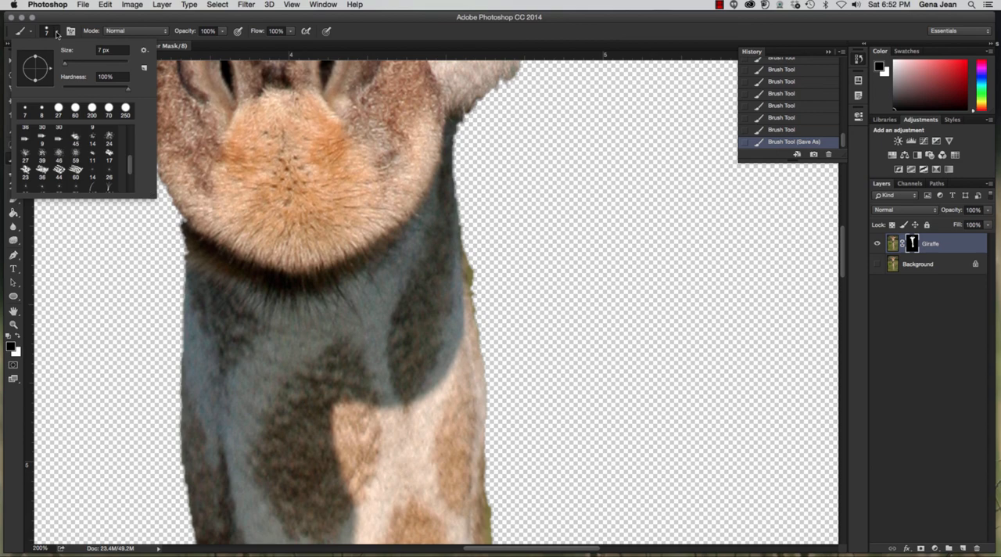
click(57, 32)
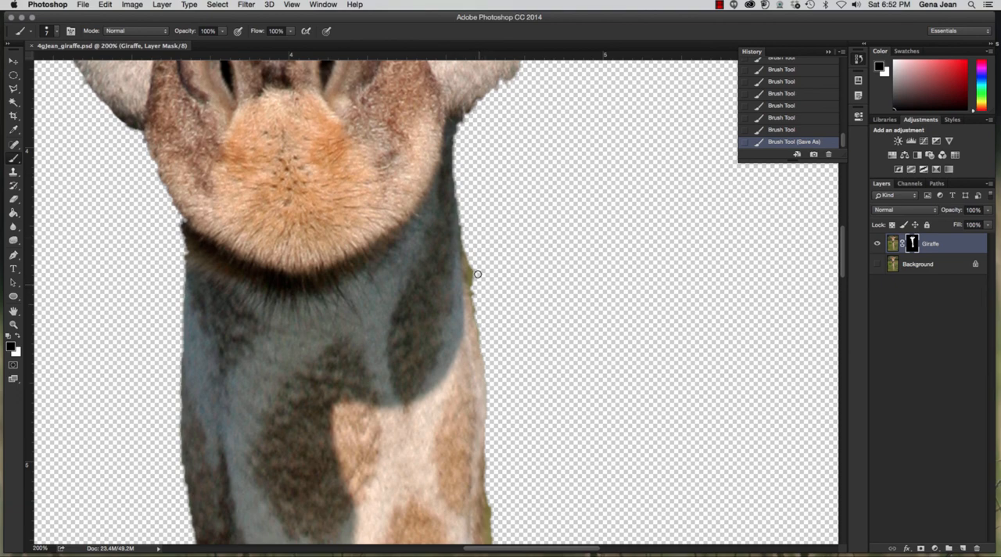
mouse_move(473, 258)
mouse_down()
mouse_move(480, 313)
mouse_move(466, 202)
mouse_up()
click(19, 340)
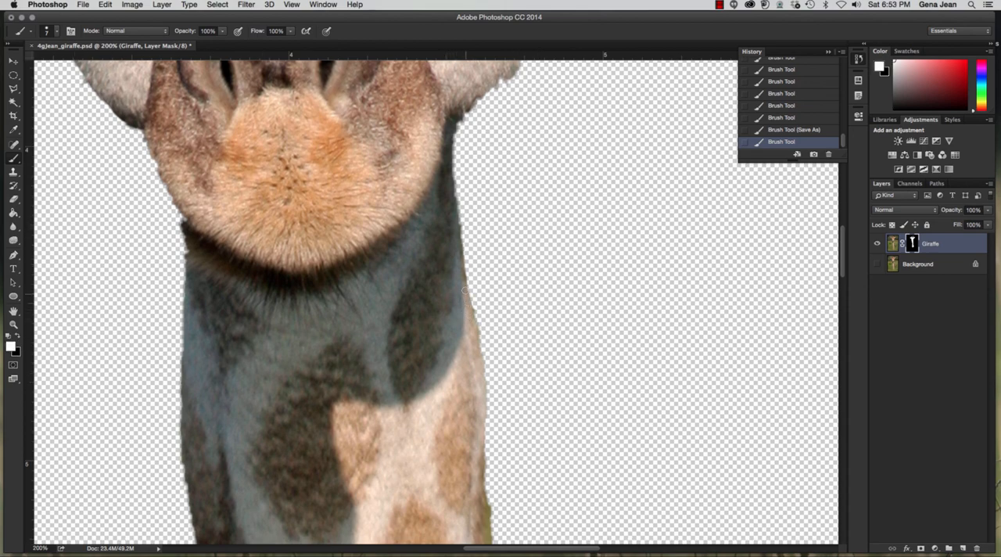
drag(460, 237, 450, 156)
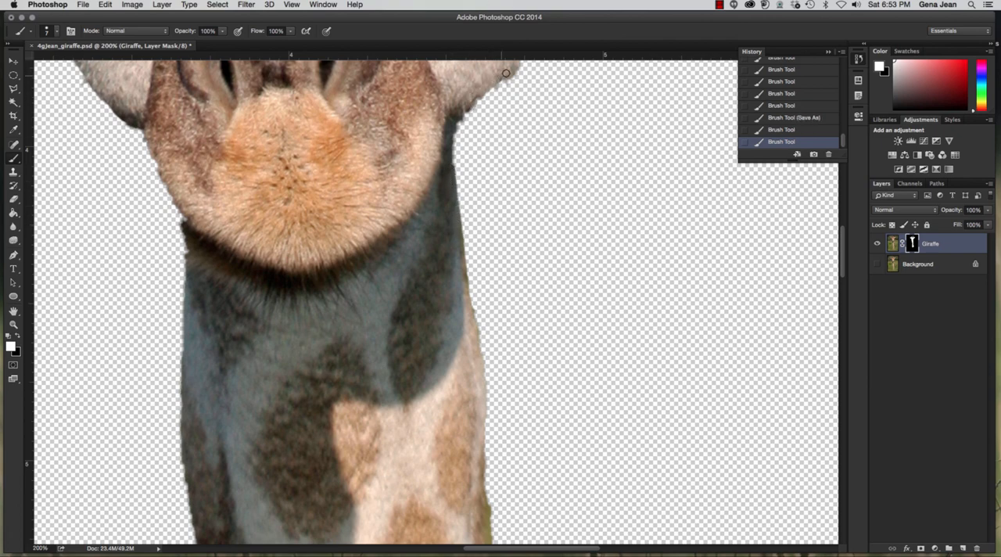
click(452, 133)
- Toggle the visibility of the Giraffe and Background layers to compare the masked neck edge with the original photo
click(875, 244)
click(875, 244)
click(878, 265)
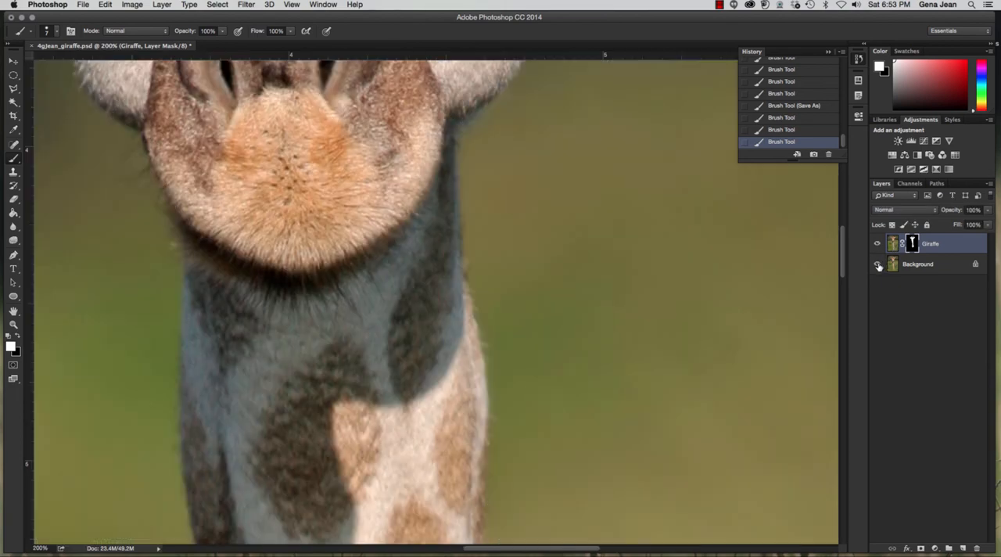
click(878, 265)
click(878, 264)
click(878, 264)
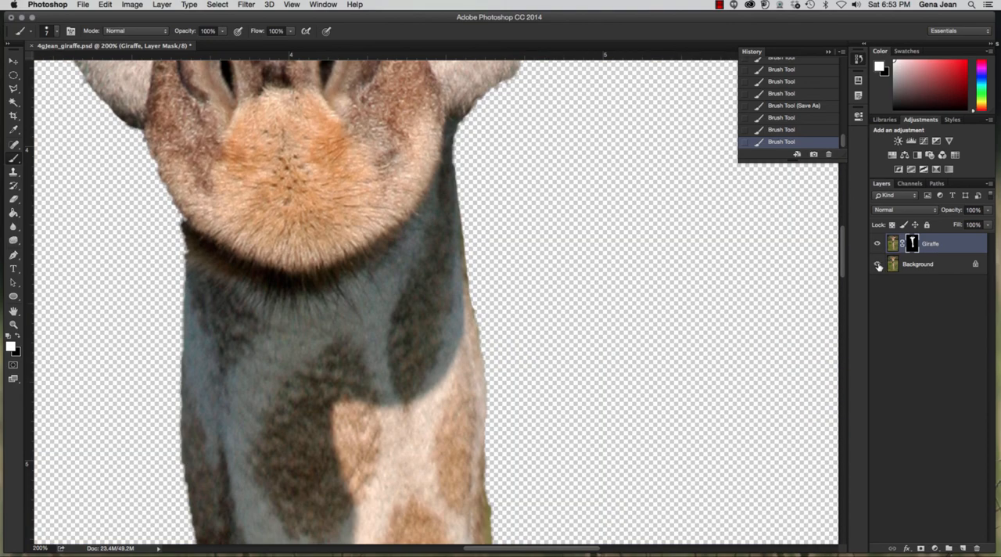
click(878, 265)
click(878, 265)
- Paint white on the mask along the lower part of the neck's right edge
drag(473, 470, 469, 508)
drag(482, 421, 483, 524)
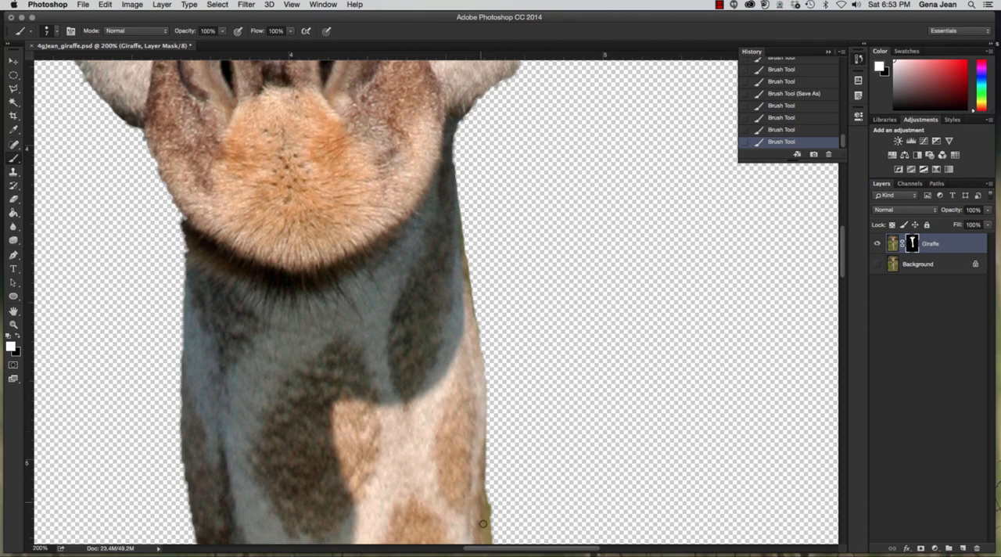